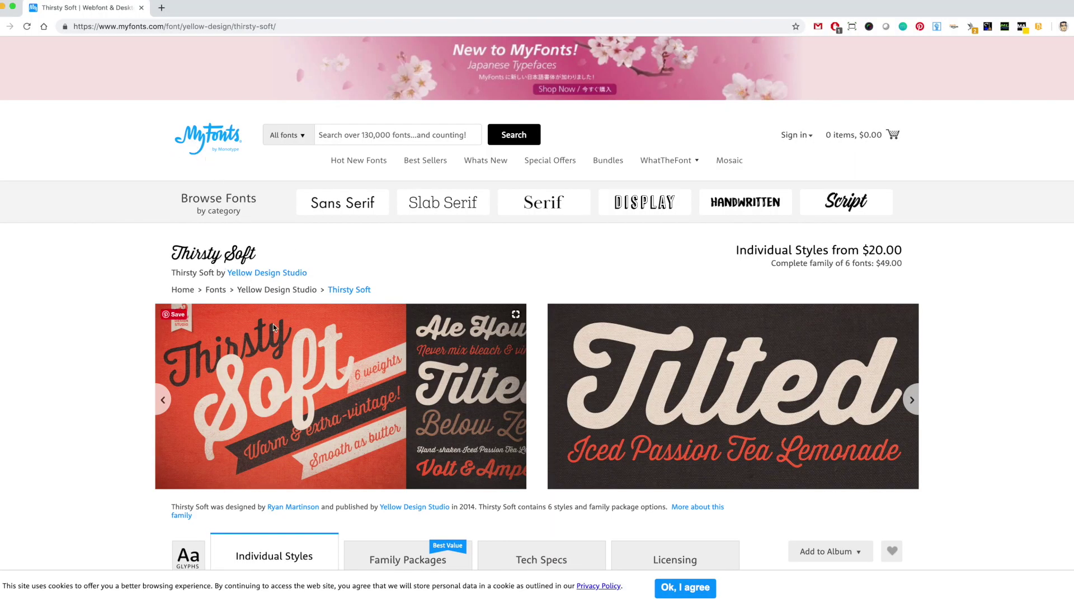
Step: Look through the Thirsty Soft font's individual styles on the MyFonts page
scroll(273, 328, "down", 2)
scroll(273, 327, "down", 6)
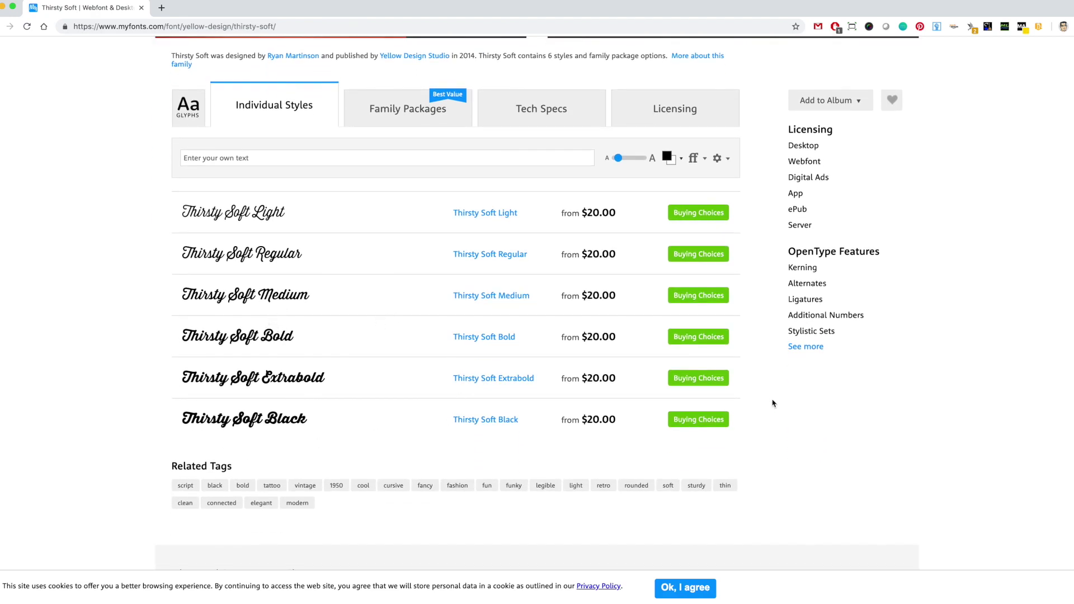
scroll(773, 403, "up", 1)
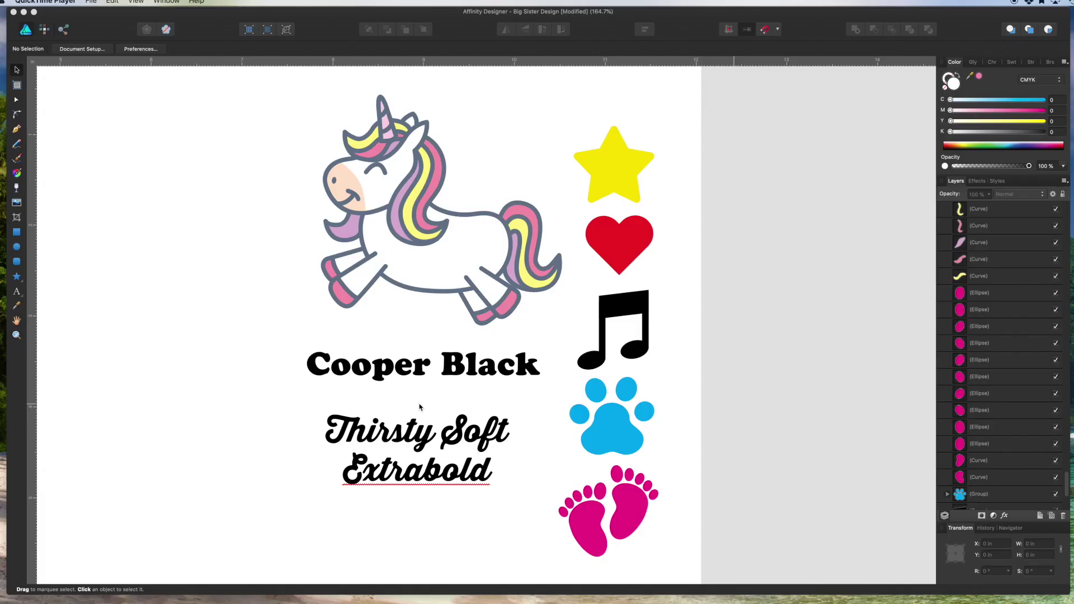
Step: Switch to Affinity Designer and examine the finished Big Sister design beside its loose unicorn, fonts and shapes
scroll(420, 407, "left", 15)
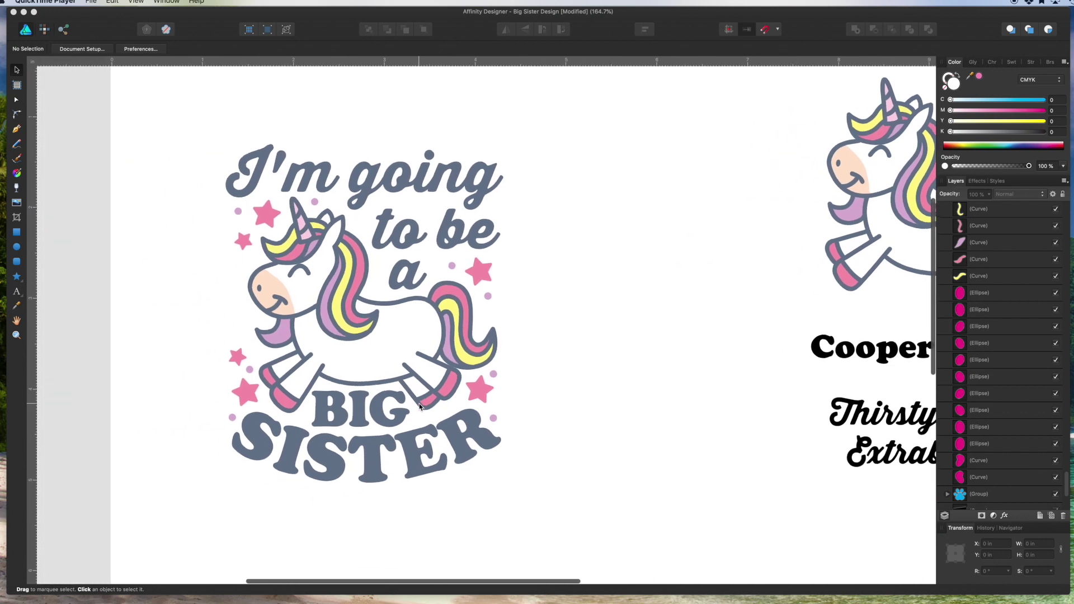
scroll(419, 406, "down", 3)
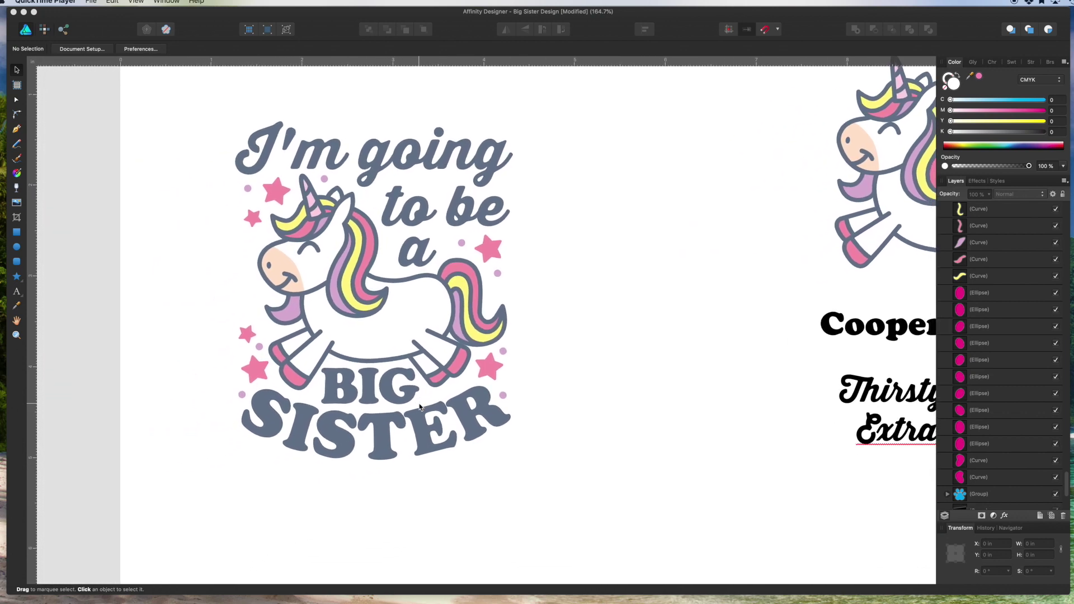
left_click(600, 263)
scroll(600, 263, "down", 5)
scroll(600, 263, "right", 3)
scroll(599, 262, "up", 1)
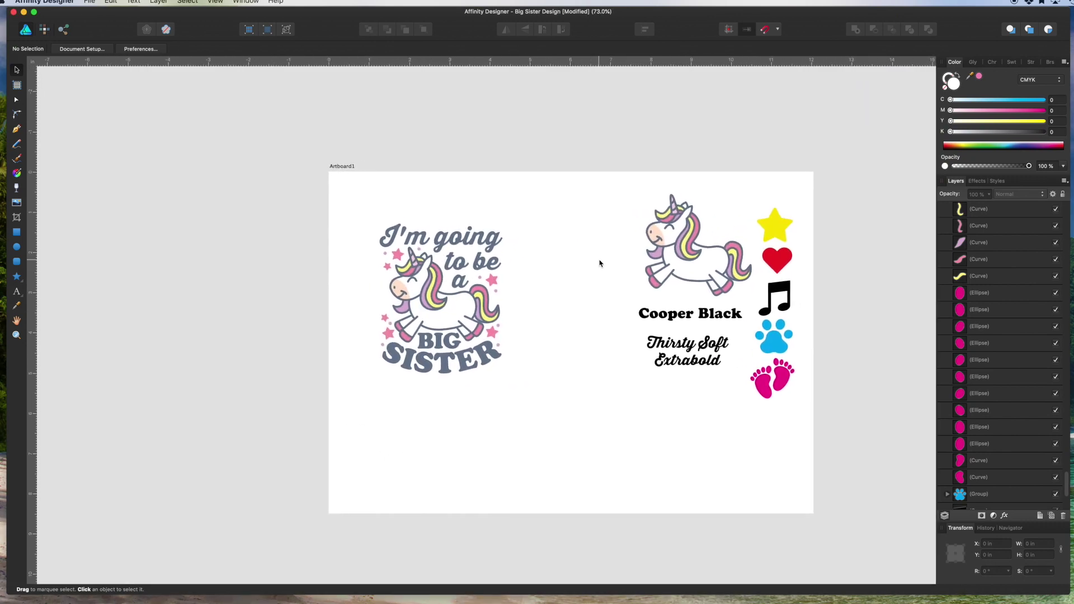
Step: Extend Artboard1 on its left side to a width of about 16.9 in
left_click(16, 87)
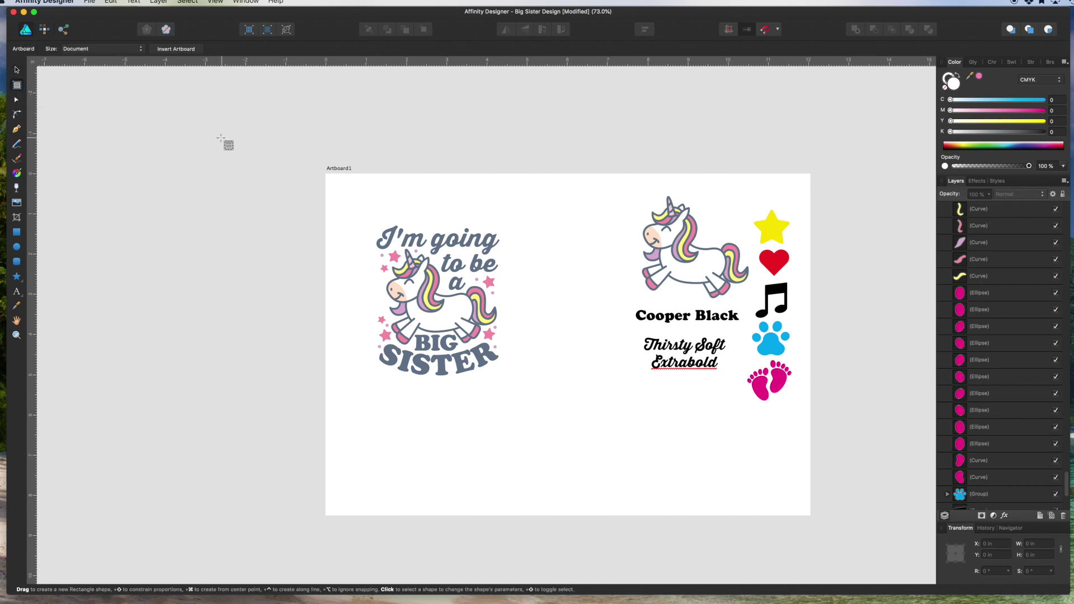
left_click(350, 190)
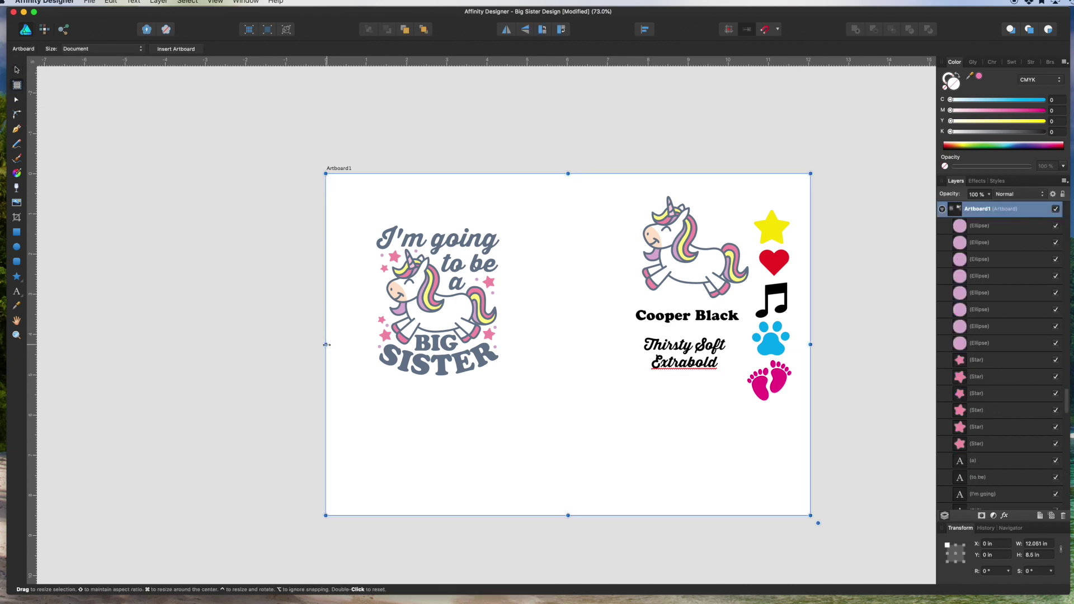
left_click_drag(325, 344, 134, 324)
left_click(17, 70)
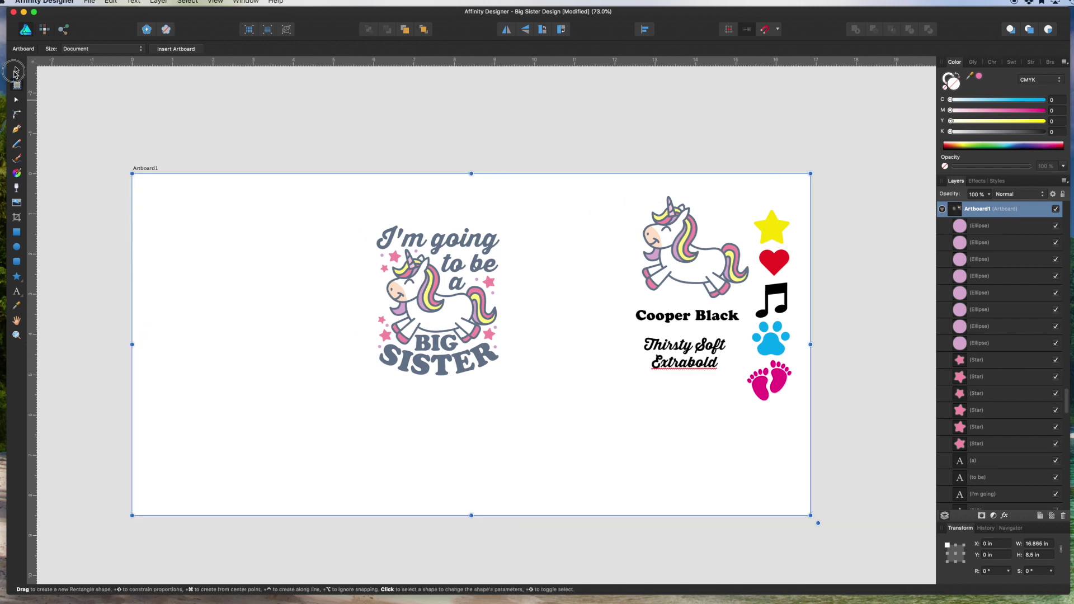
left_click(104, 208)
Step: Move the whole finished Big Sister design to the right, to about X 7.85 in, Y 1.27 in
left_click_drag(322, 222, 523, 425)
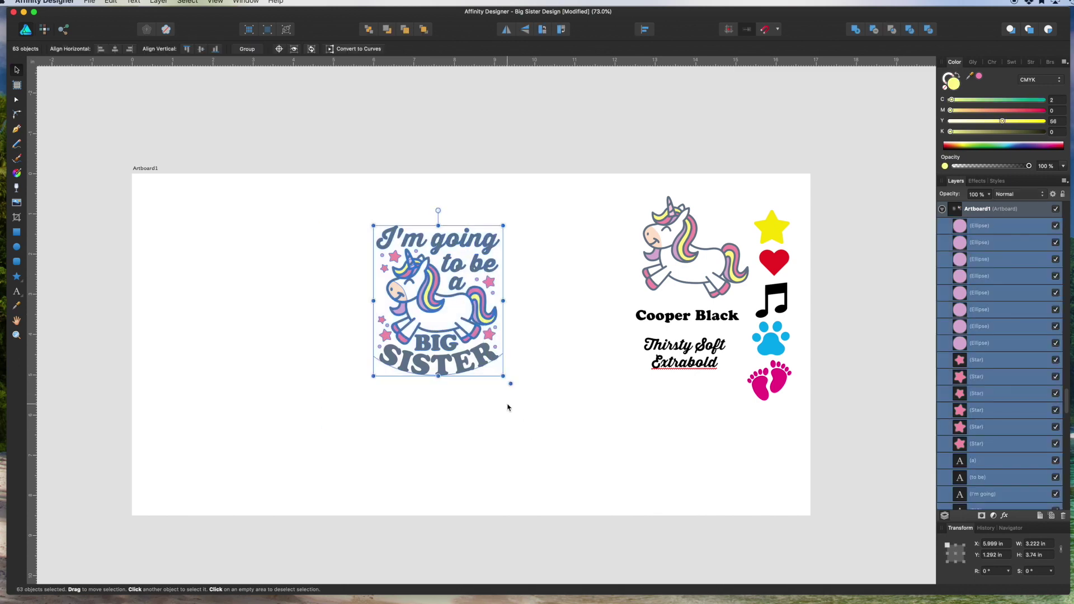
left_click_drag(453, 323, 526, 322)
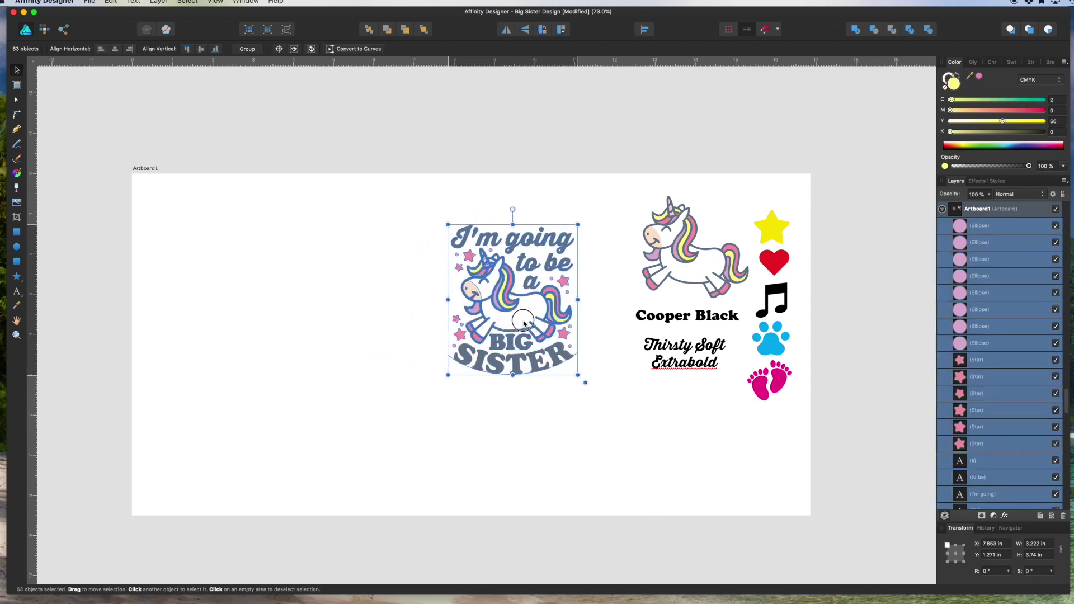
left_click(621, 208)
Step: Move the loose unicorn to the empty area left of the finished design and rotate it about 8 degrees counterclockwise
left_click_drag(616, 192, 362, 333)
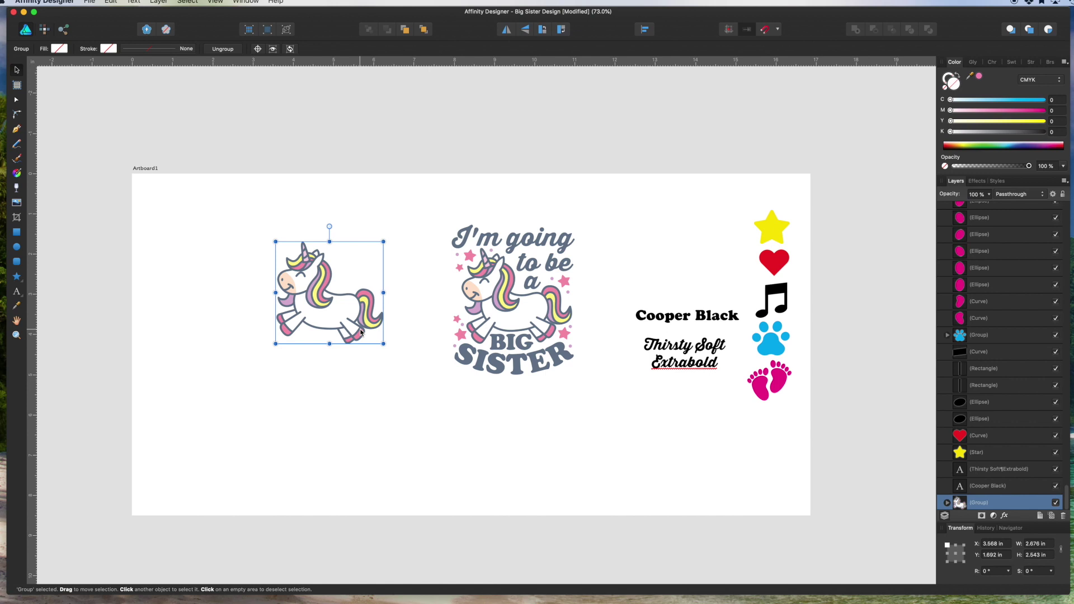
left_click_drag(386, 350, 385, 349)
left_click_drag(386, 349, 393, 339)
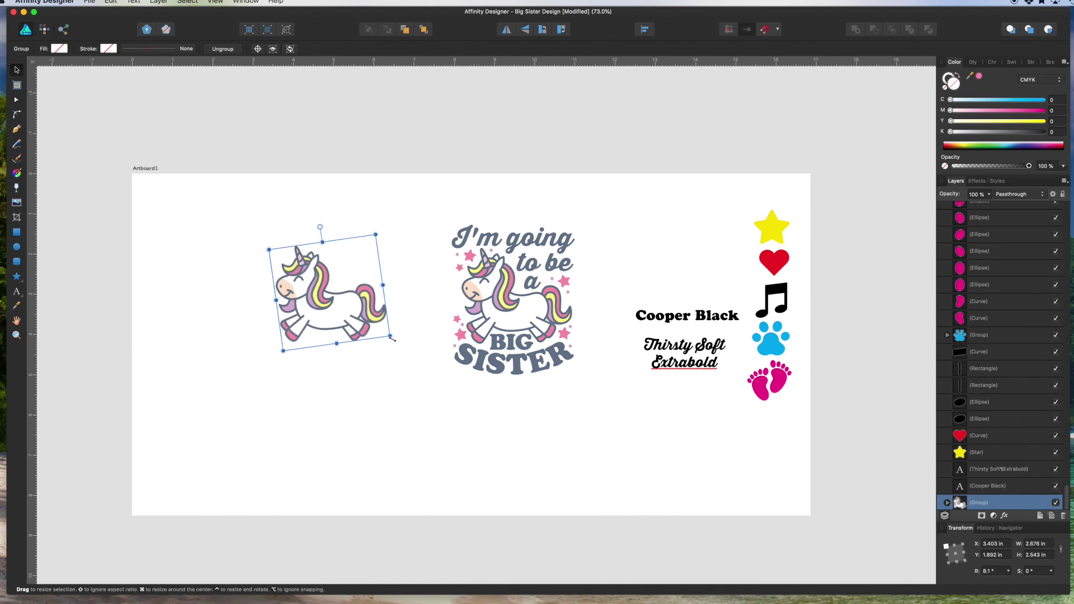
left_click(384, 377)
Step: Move the Cooper Black sample text below the loose unicorn and replace its wording with BIG
left_click(715, 321)
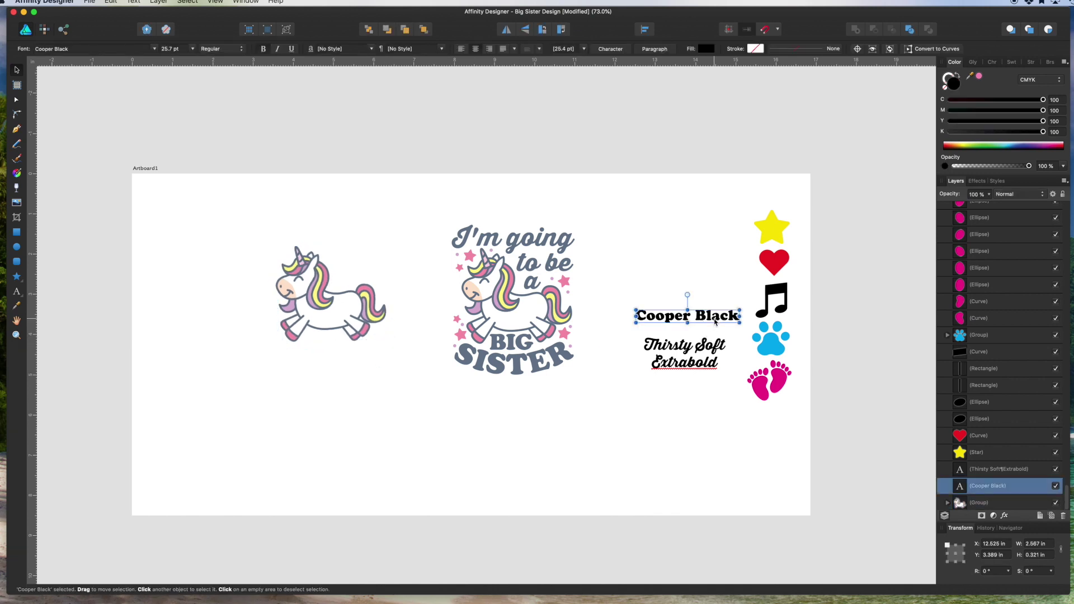
left_click_drag(715, 322, 376, 356)
double_click(376, 355)
triple_click(376, 355)
left_click(376, 356)
triple_click(376, 356)
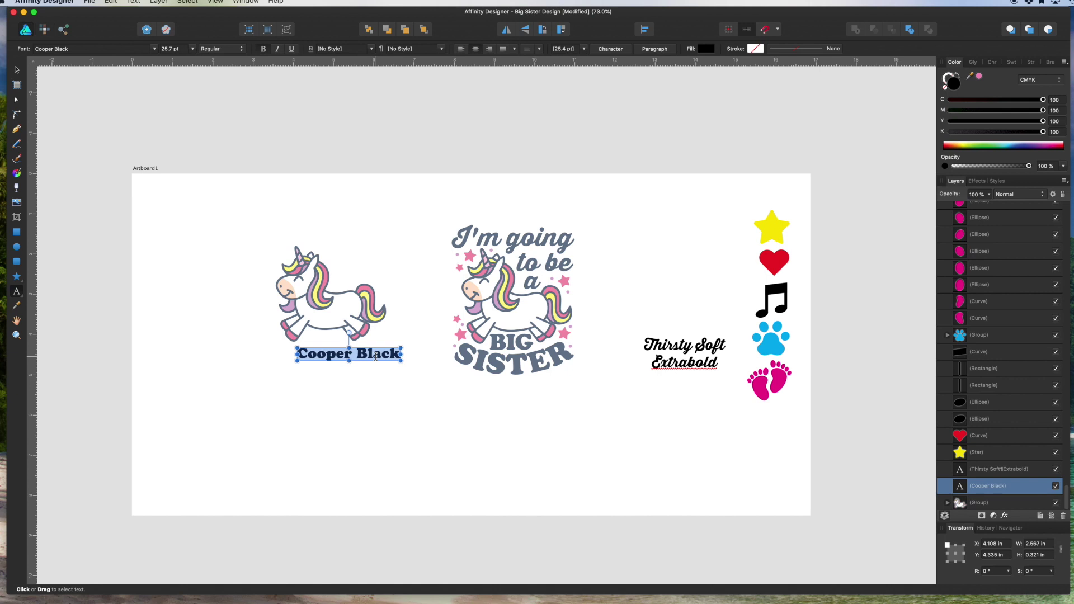
type("BIG")
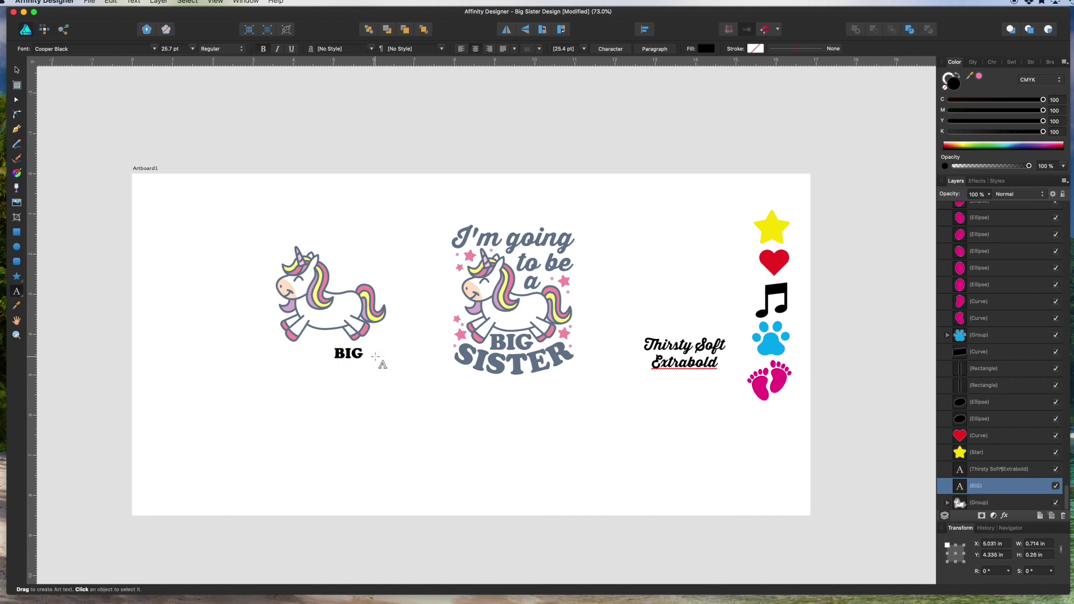
Step: Scale the BIG text to about 37.8 pt and fit it between the unicorn's legs, just under the belly
left_click(17, 69)
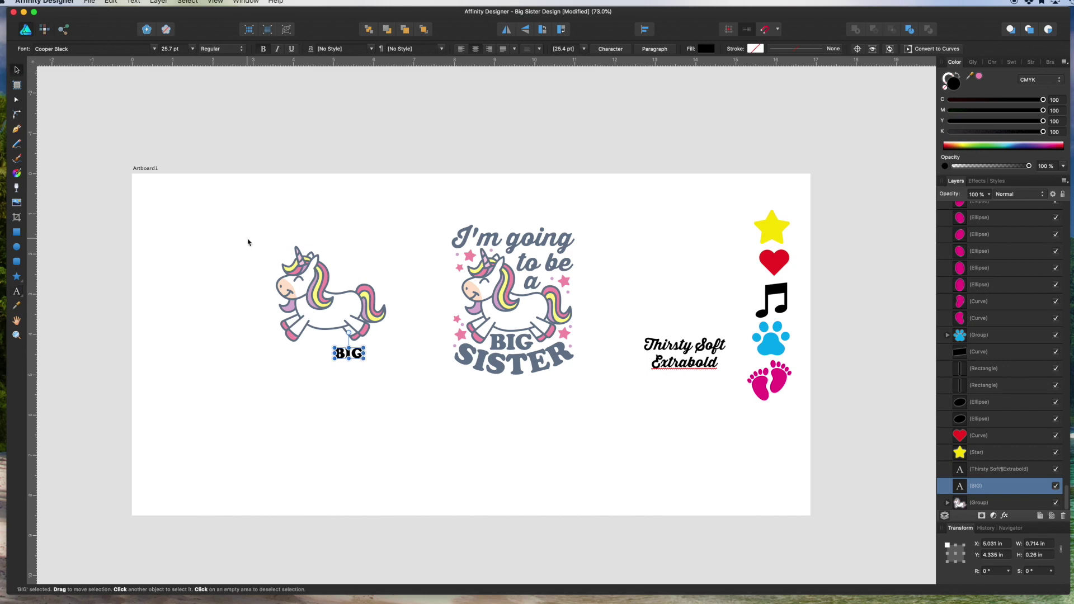
left_click_drag(362, 358, 391, 373)
scroll(322, 330, "up", 3)
scroll(322, 330, "up", 3)
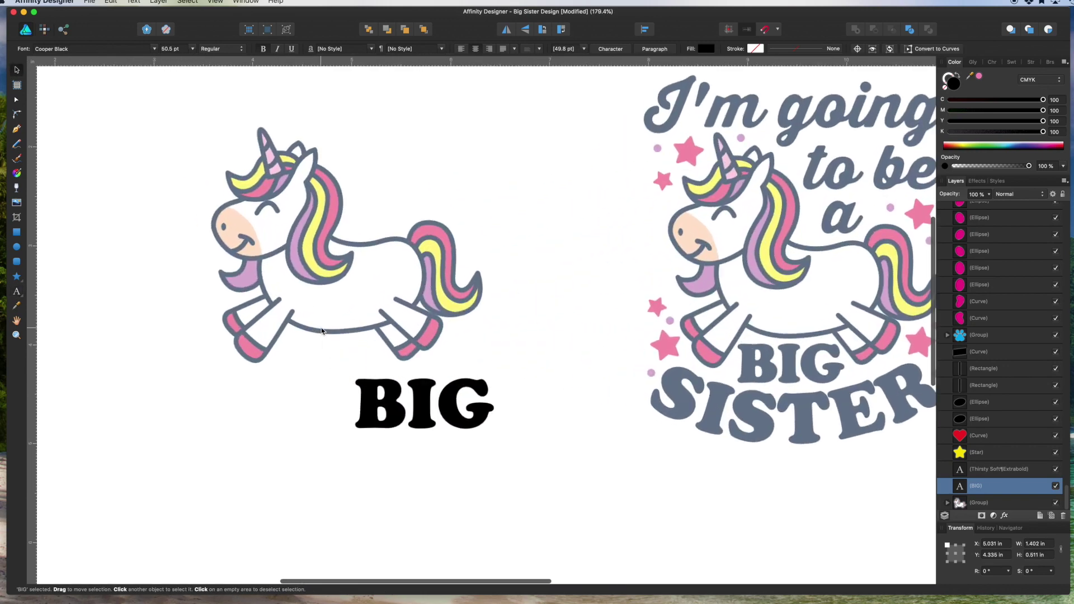
left_click_drag(414, 412, 346, 377)
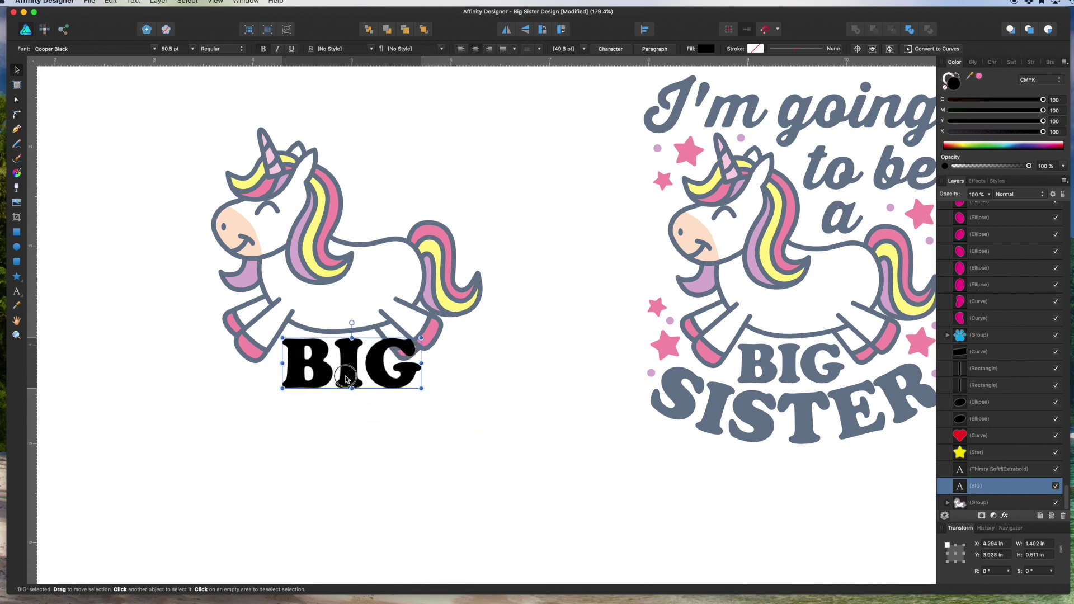
left_click_drag(422, 389, 332, 363)
right_click(332, 362)
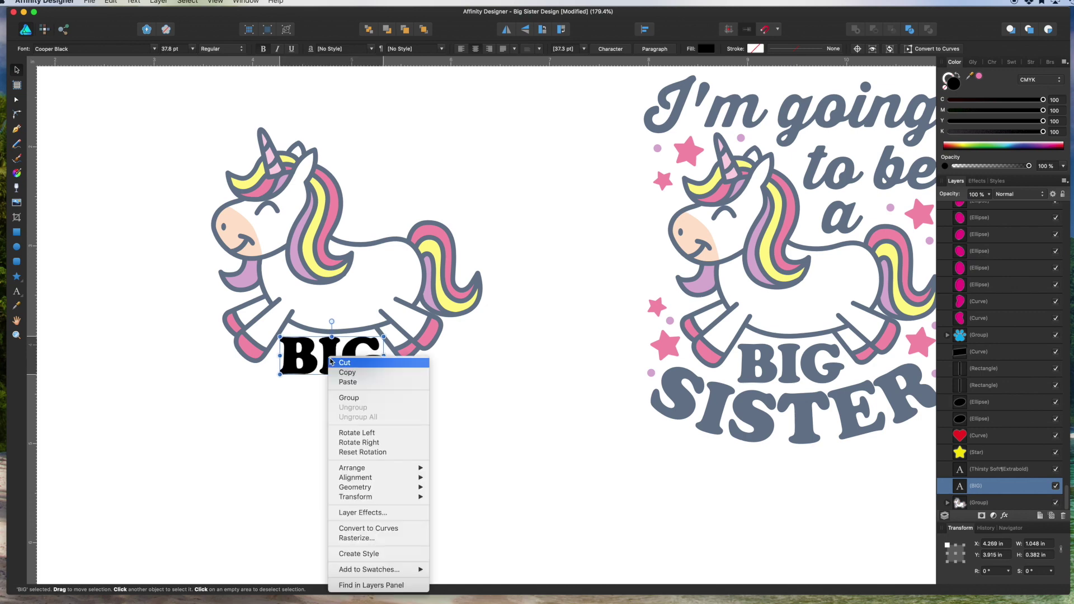
left_click(331, 362)
key("cmd+v")
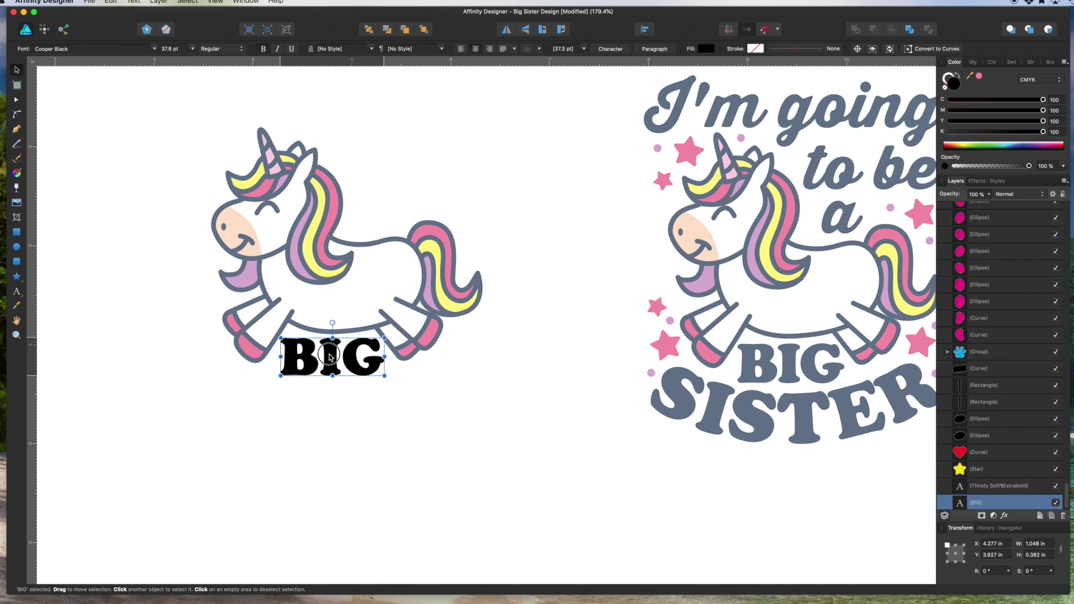
left_click(345, 441)
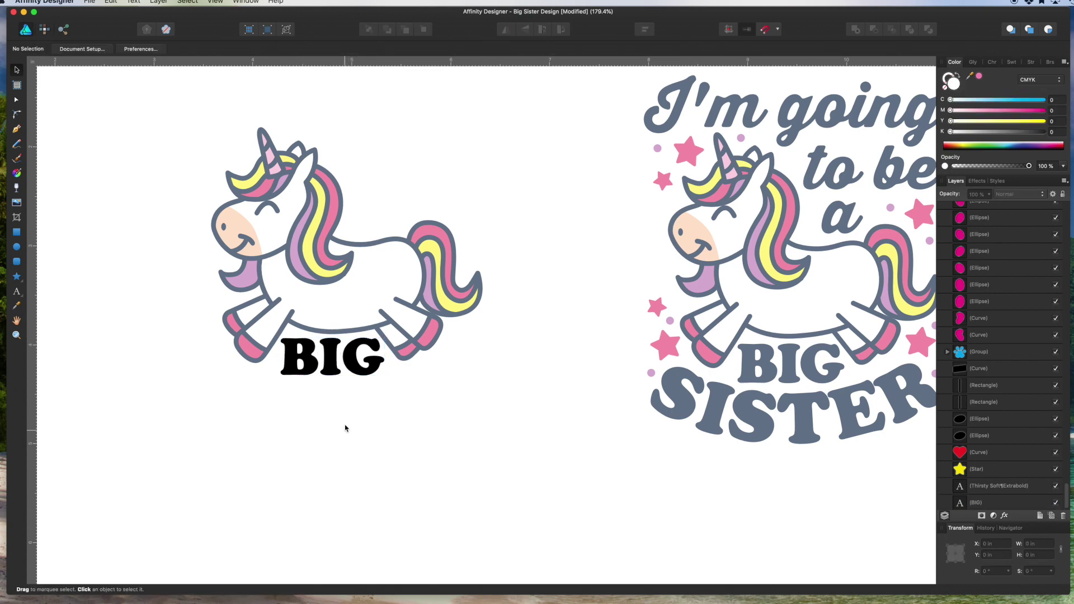
Step: Fill the BIG text with the slate blue sampled from the unicorn's outline
left_click(354, 373)
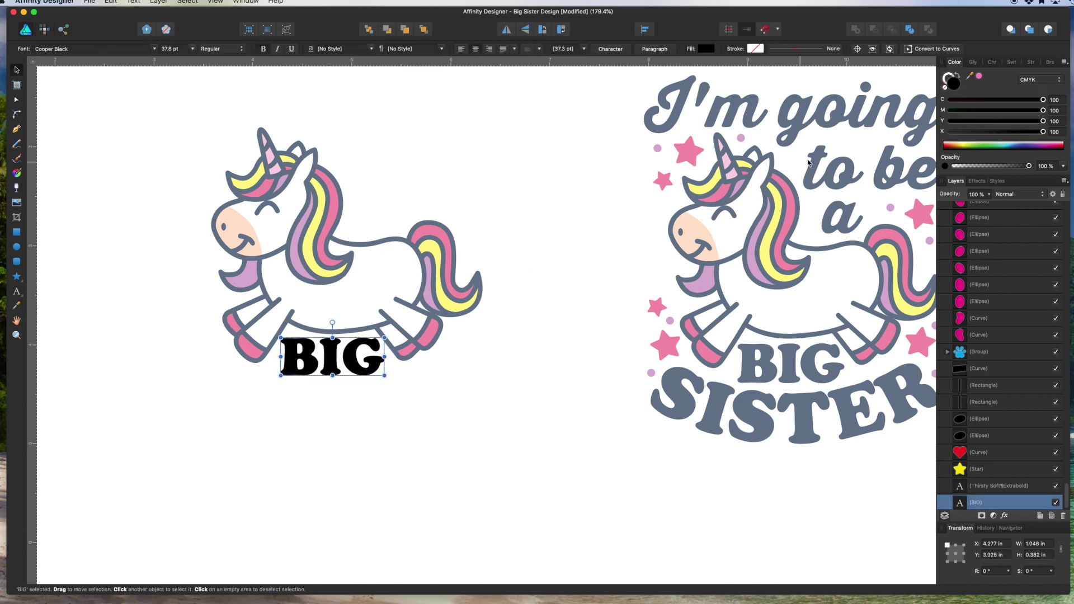
left_click(980, 80)
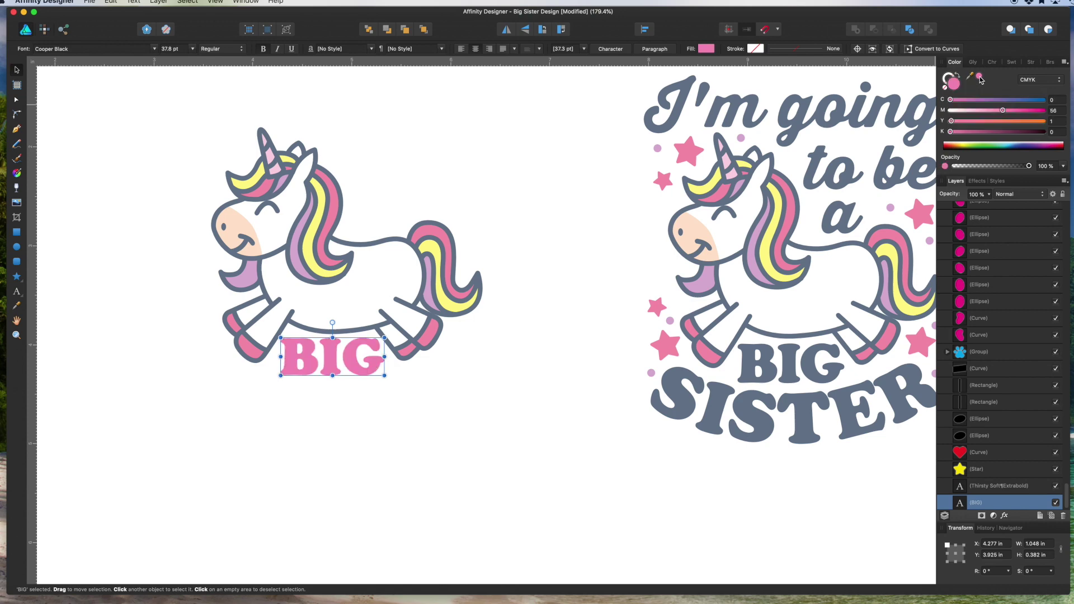
left_click_drag(980, 80, 381, 243)
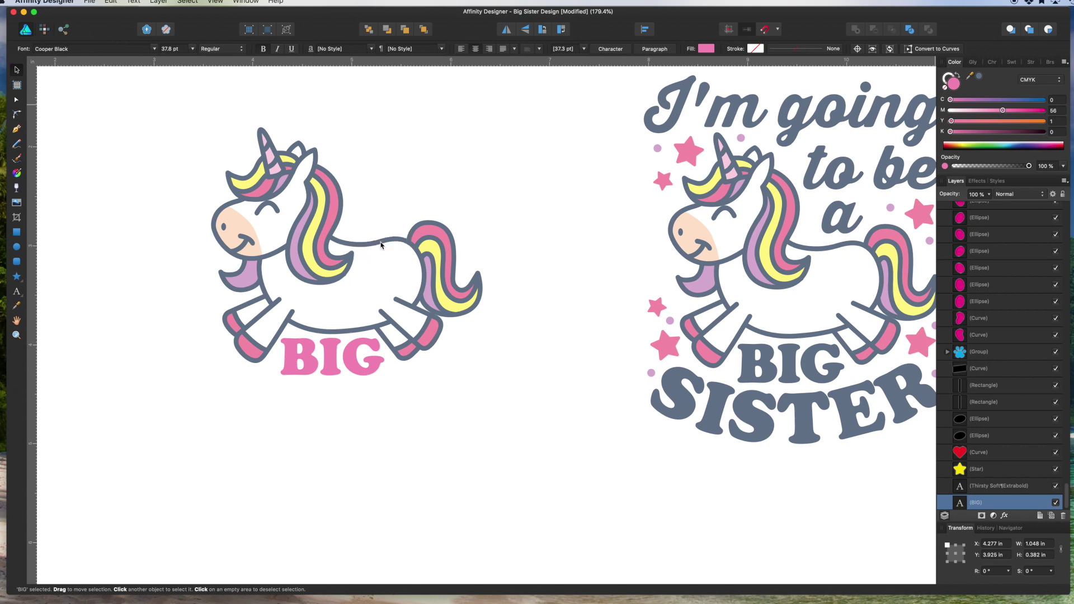
left_click(979, 77)
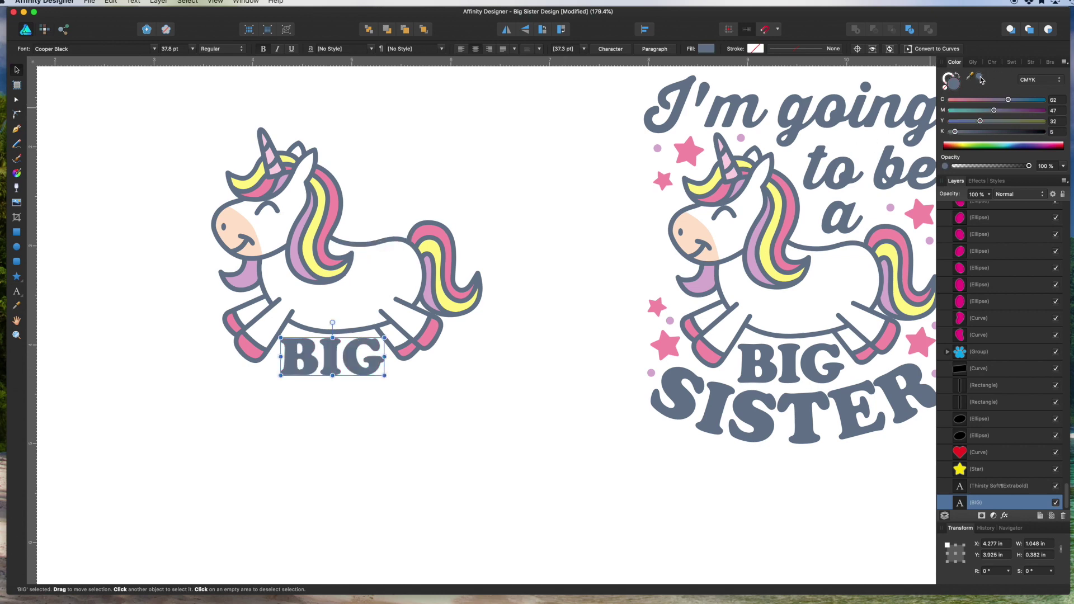
left_click(450, 385)
Step: Draw a three-node, downward-bowed open curve with the Pen tool below BIG, spanning slightly more than the unicorn's width
scroll(450, 385, "left", 2)
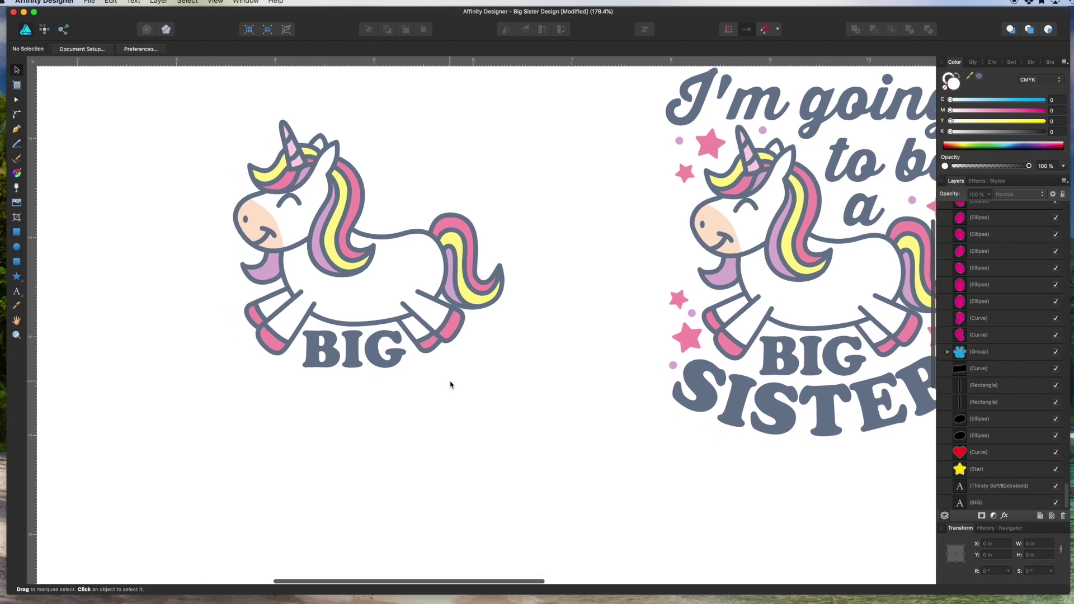
scroll(451, 385, "left", 3)
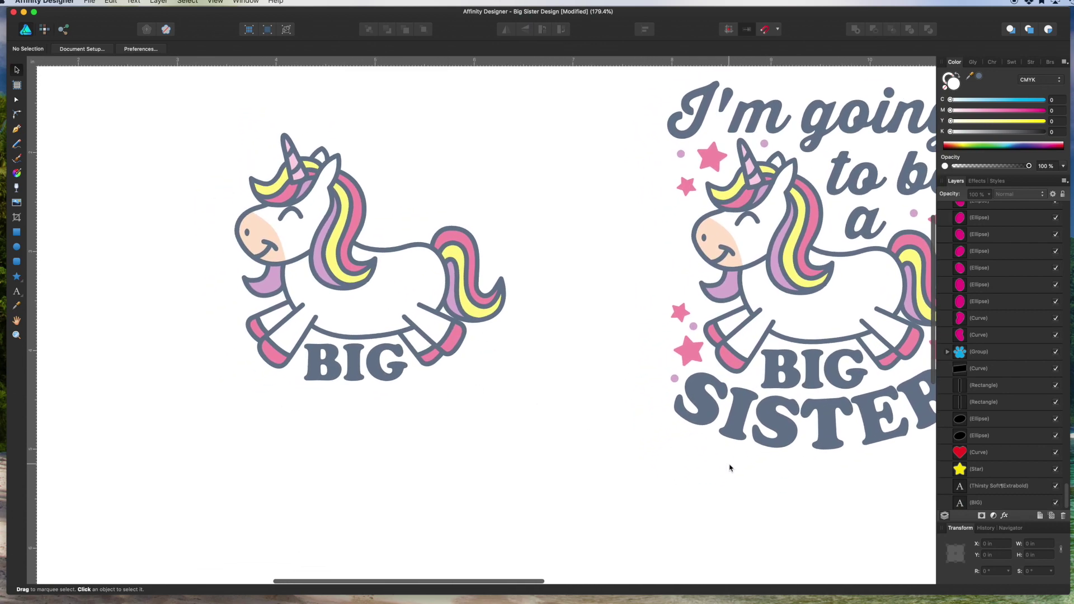
scroll(729, 467, "left", 3)
scroll(729, 467, "down", 2)
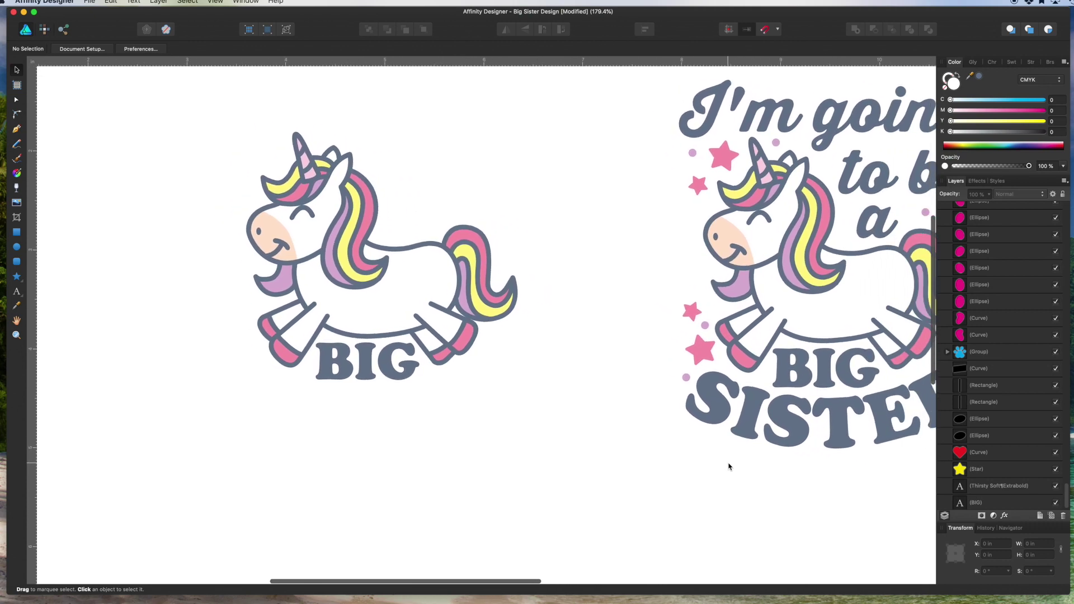
scroll(729, 466, "down", 1)
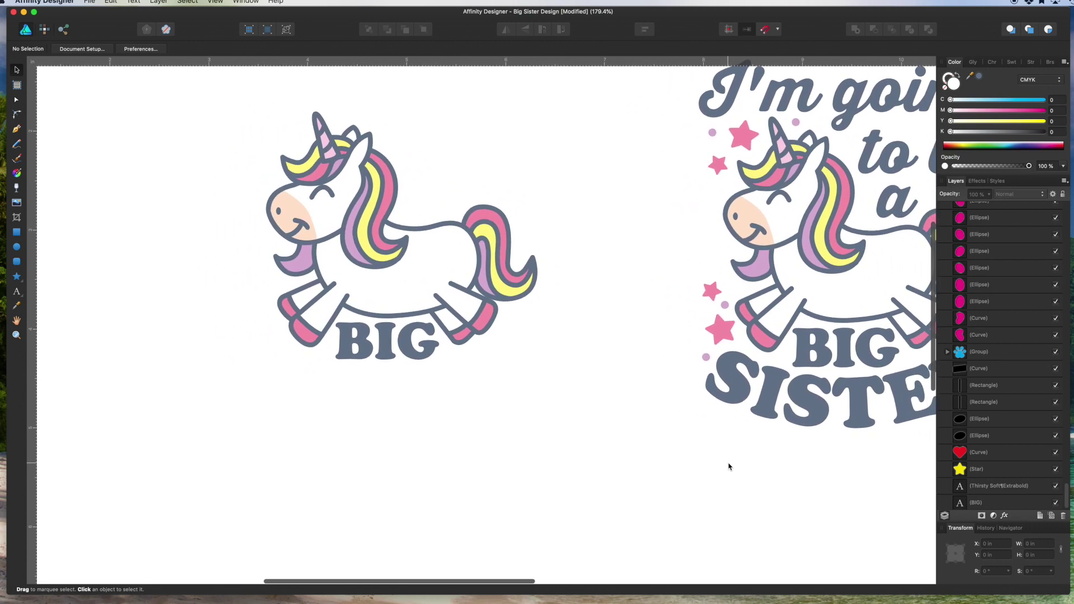
left_click(17, 130)
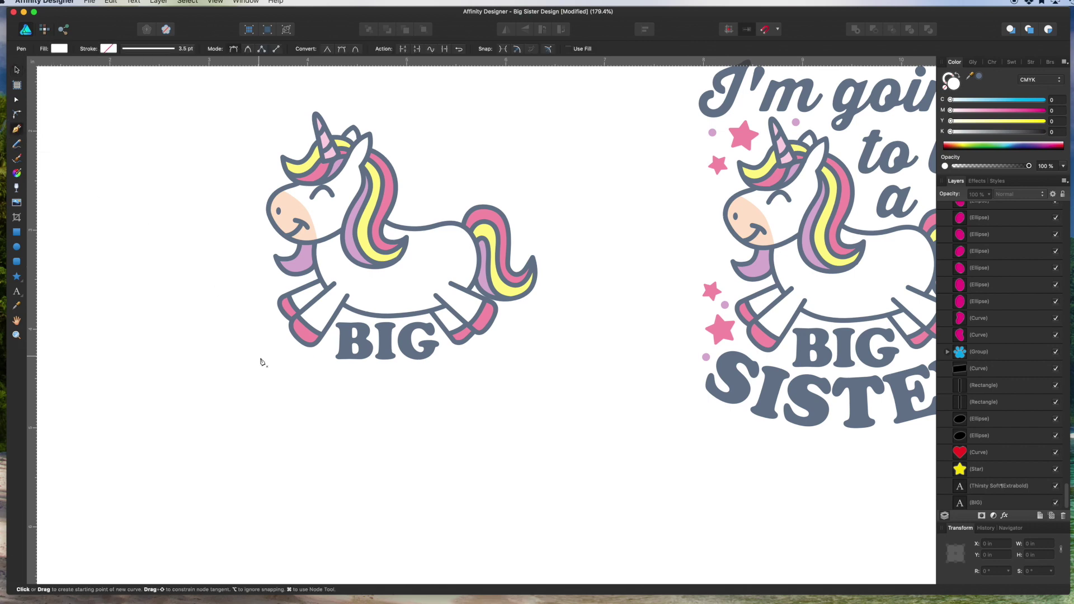
left_click(238, 376)
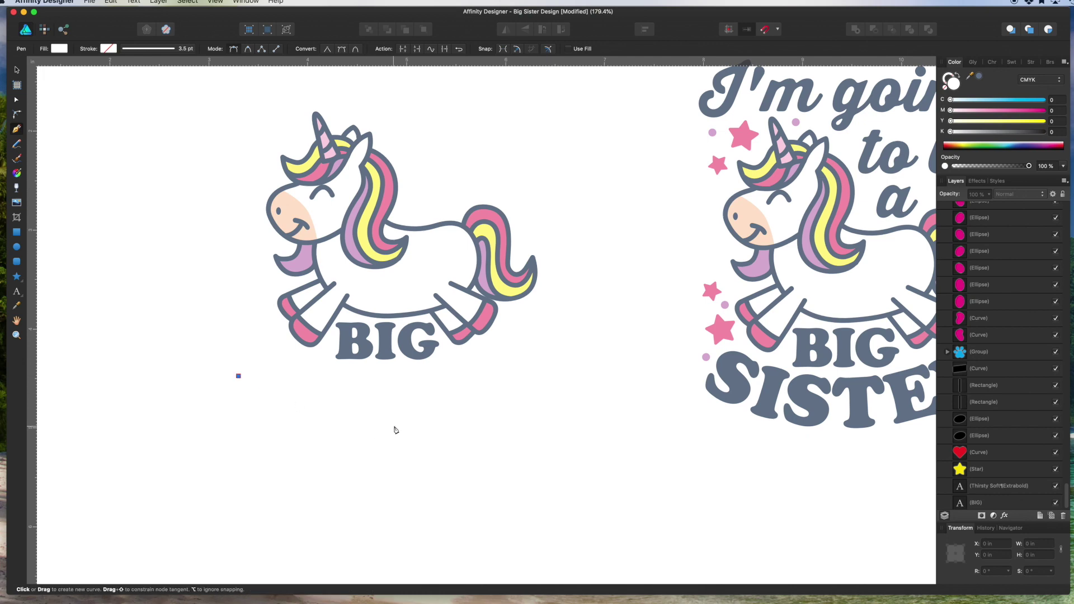
left_click_drag(395, 427, 486, 424)
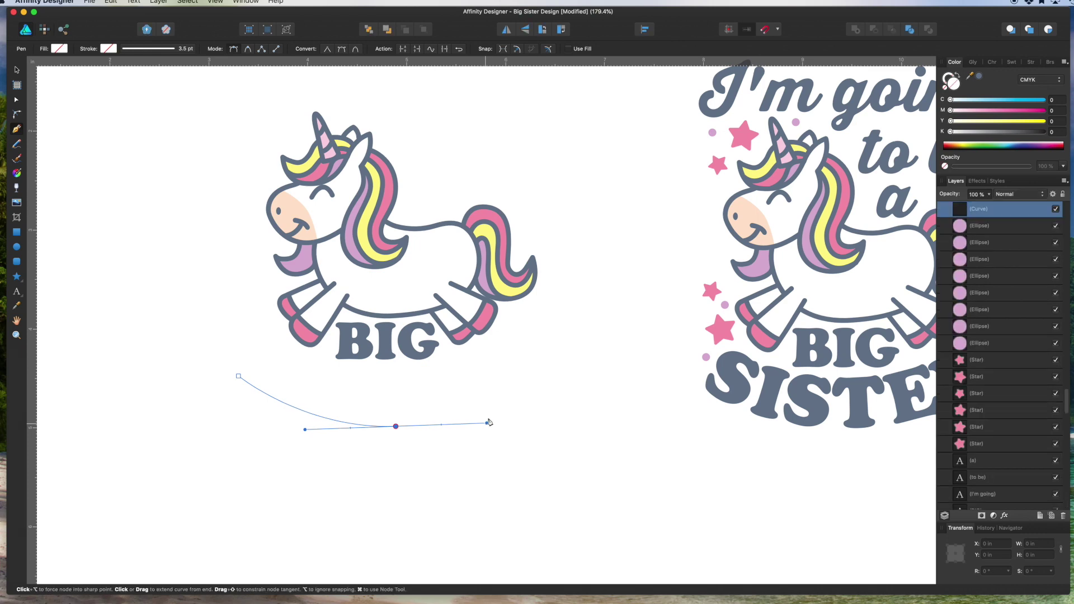
left_click(537, 371)
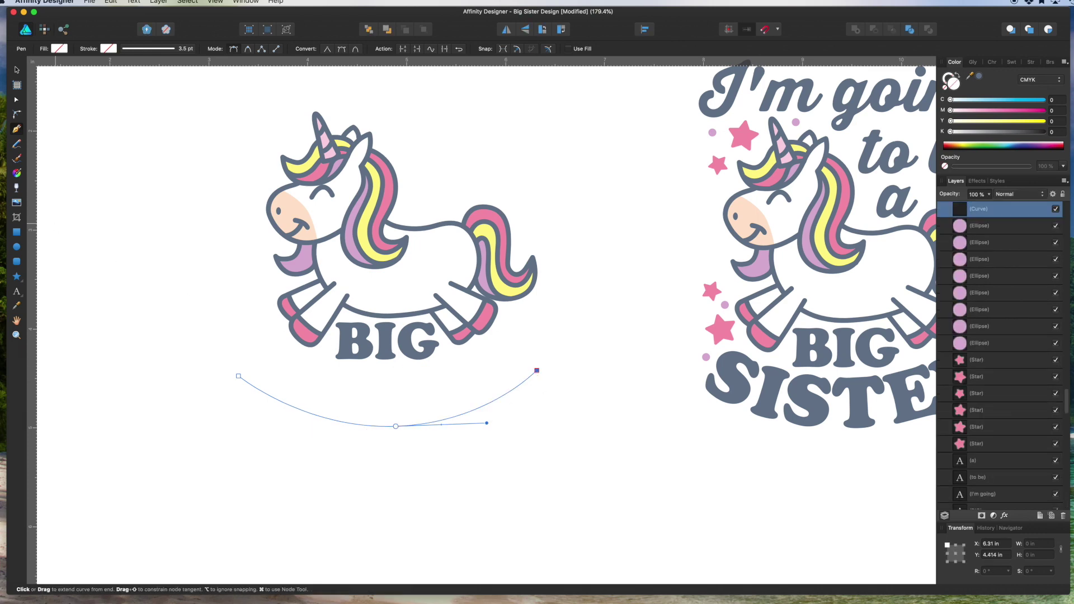
Step: Move the curve's left end node slightly outward and down, to about X 3.26 in, Y 4.5 in
left_click(16, 102)
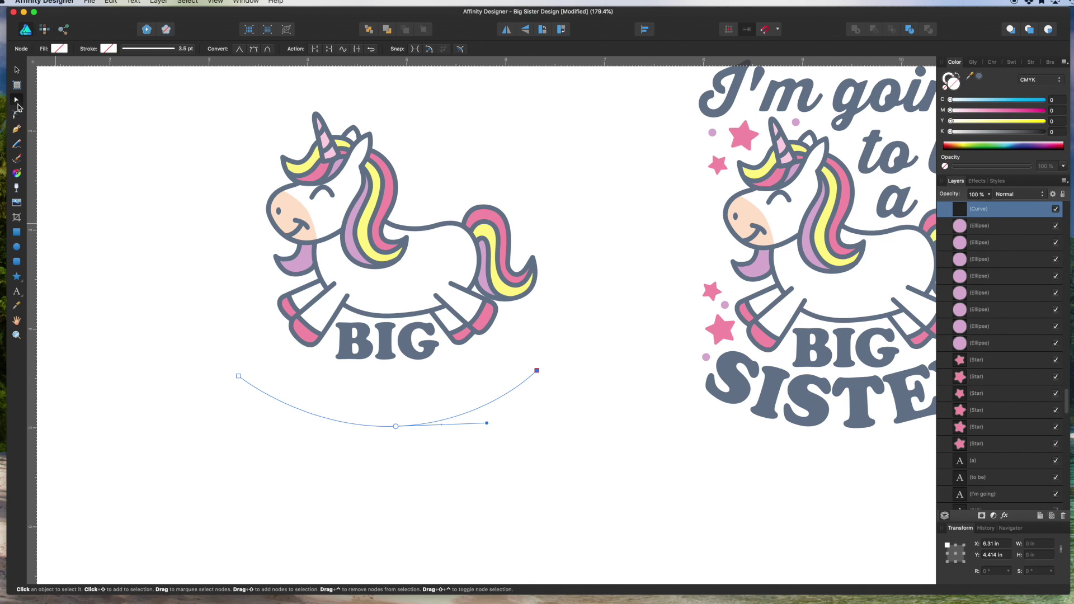
left_click_drag(238, 375, 234, 379)
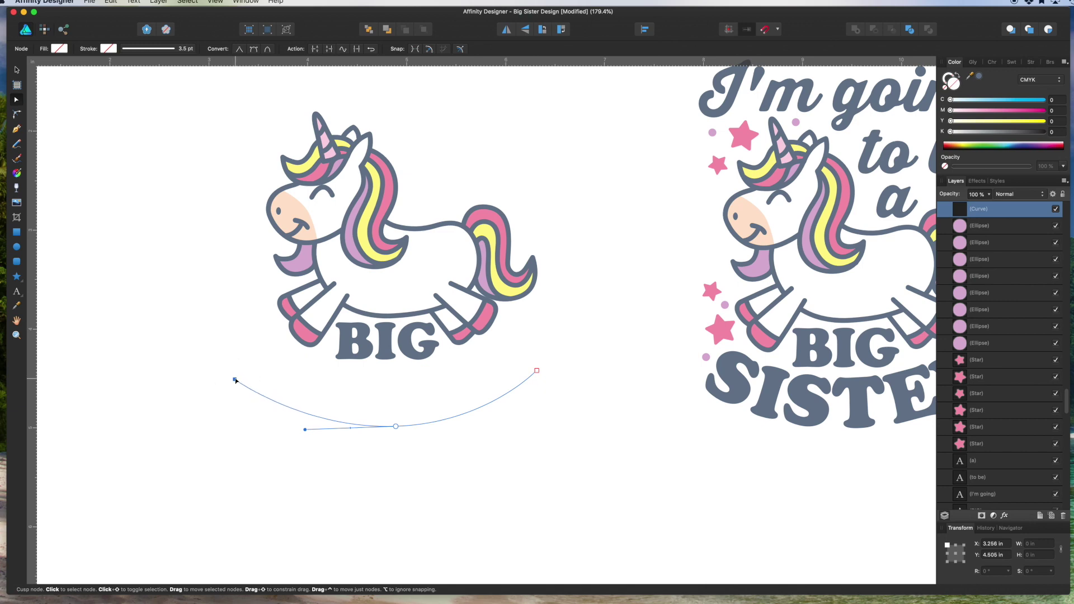
Step: Move the curve's right end node to about X 6.33 in, Y 4.41 in, and convert the curve to a text path
left_click_drag(538, 371, 540, 369)
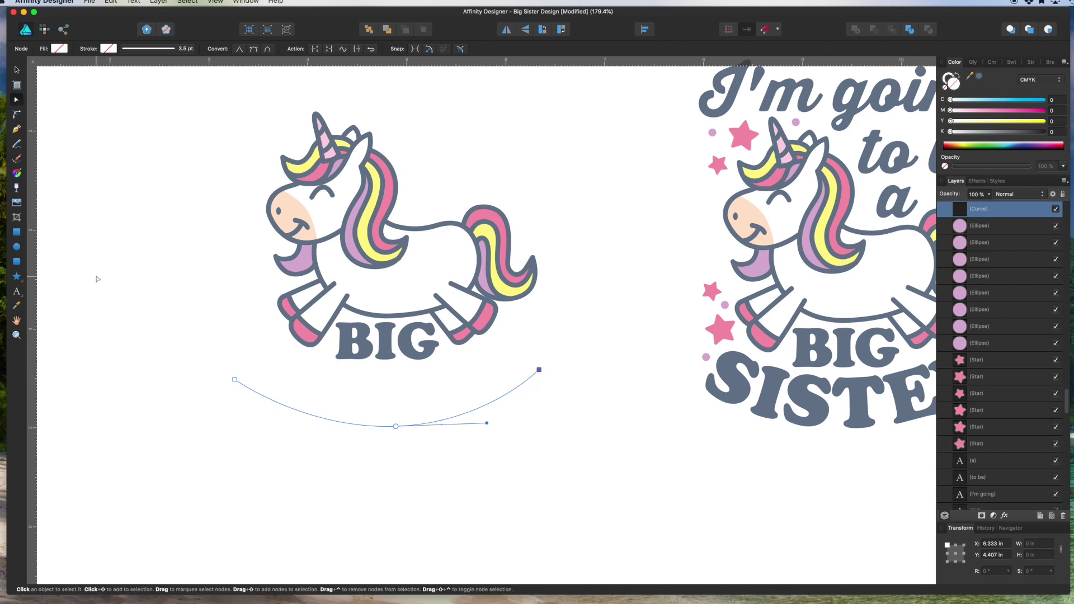
left_click(20, 297)
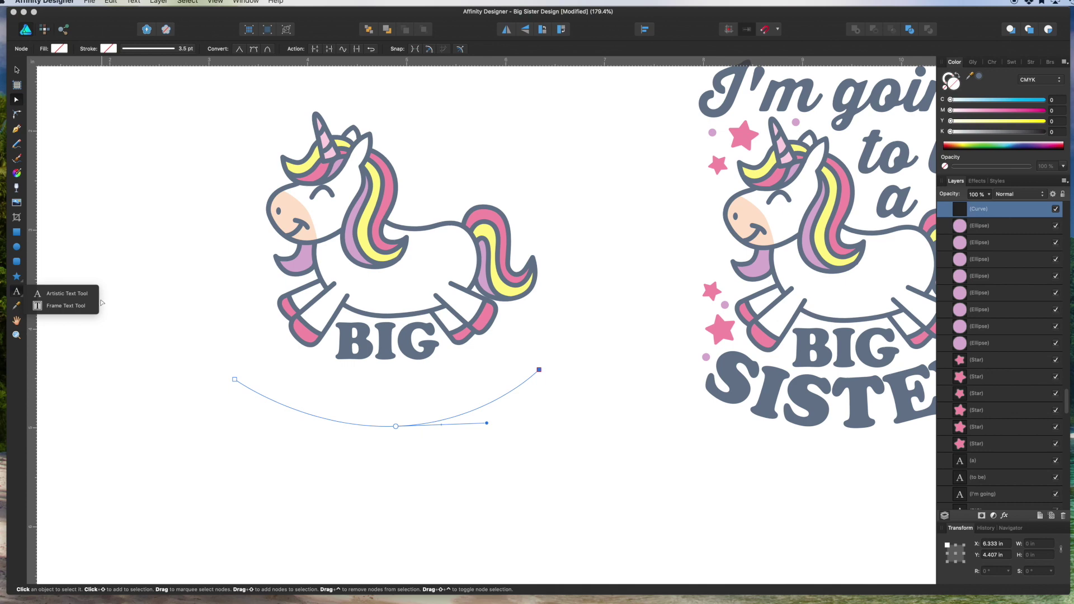
left_click(76, 295)
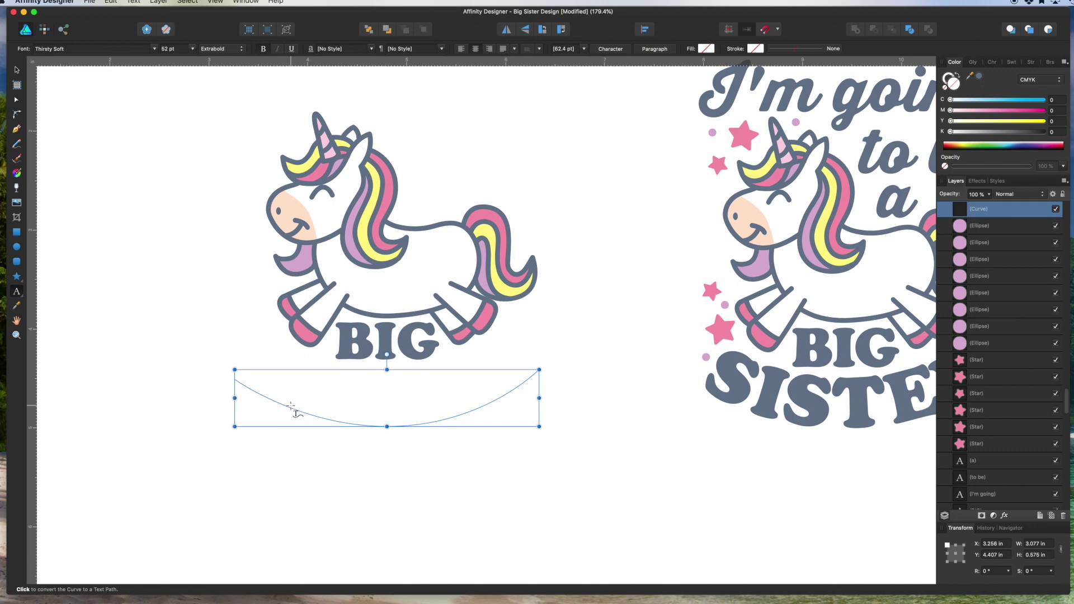
left_click(290, 408)
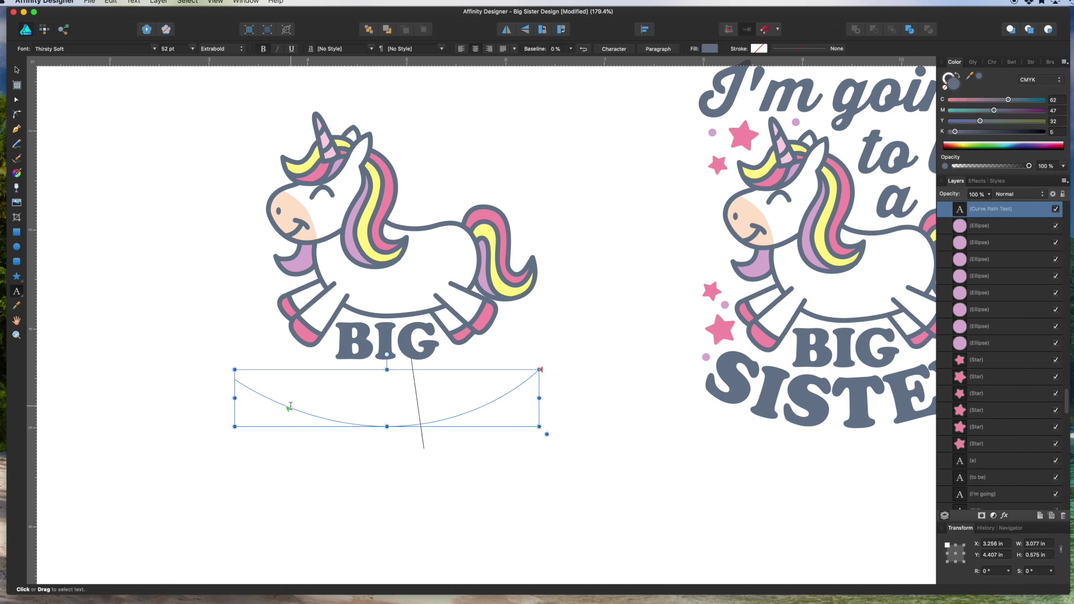
Step: Enter SISTER on the curve in Cooper Black and extend the text path's start to the curve's left end
type("S")
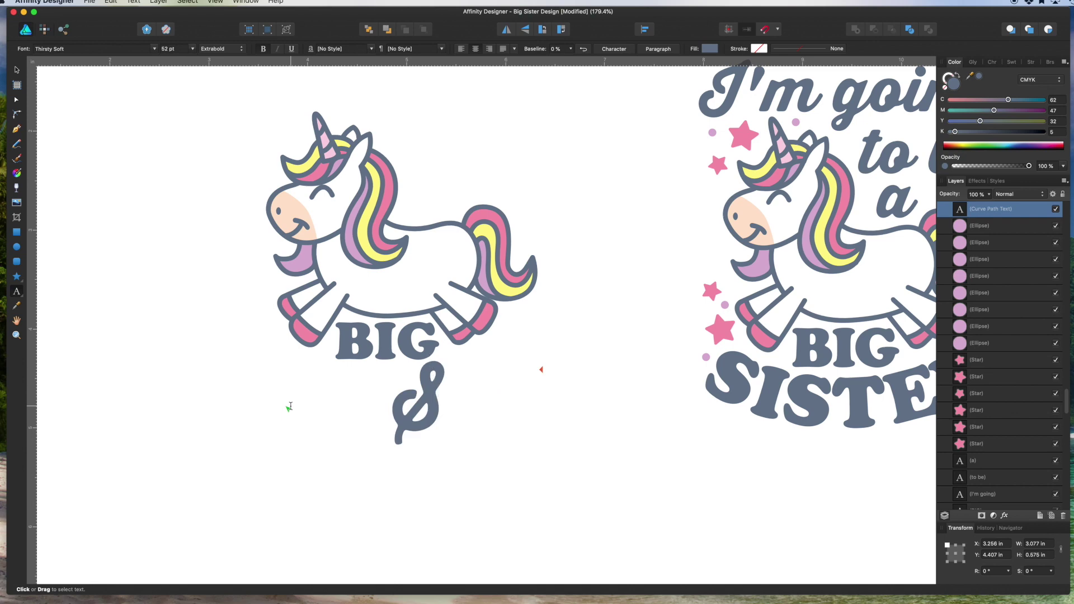
key("BackSpace")
type("SIS")
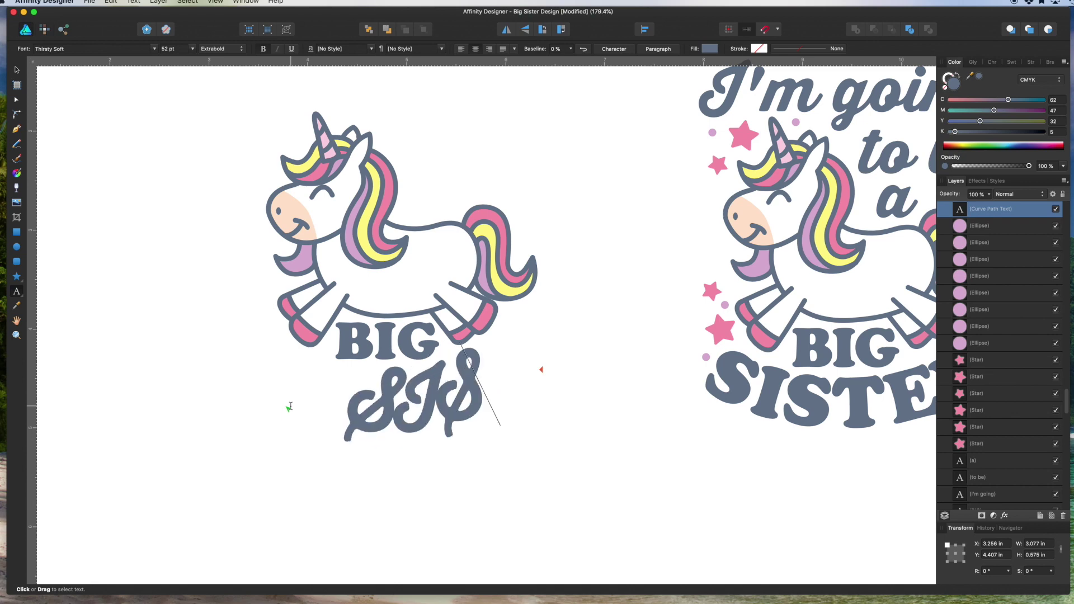
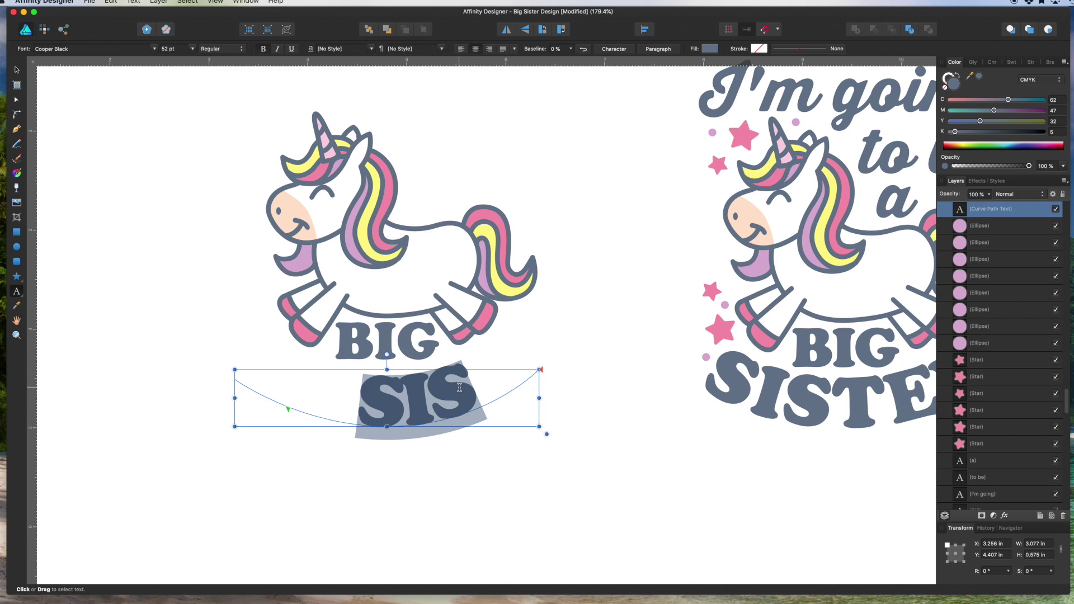
type("TER")
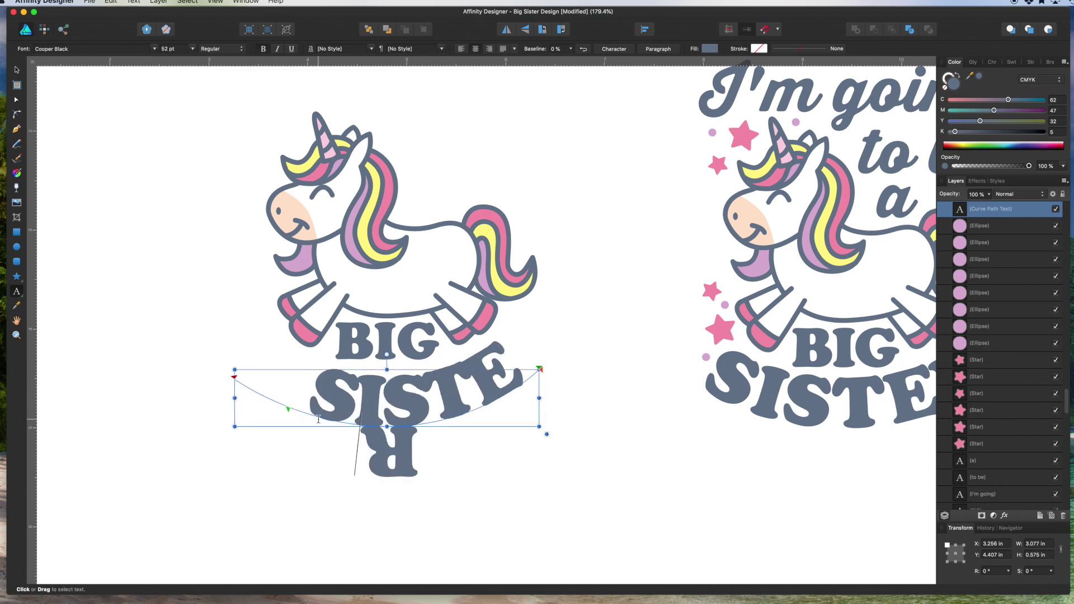
left_click_drag(287, 409, 232, 379)
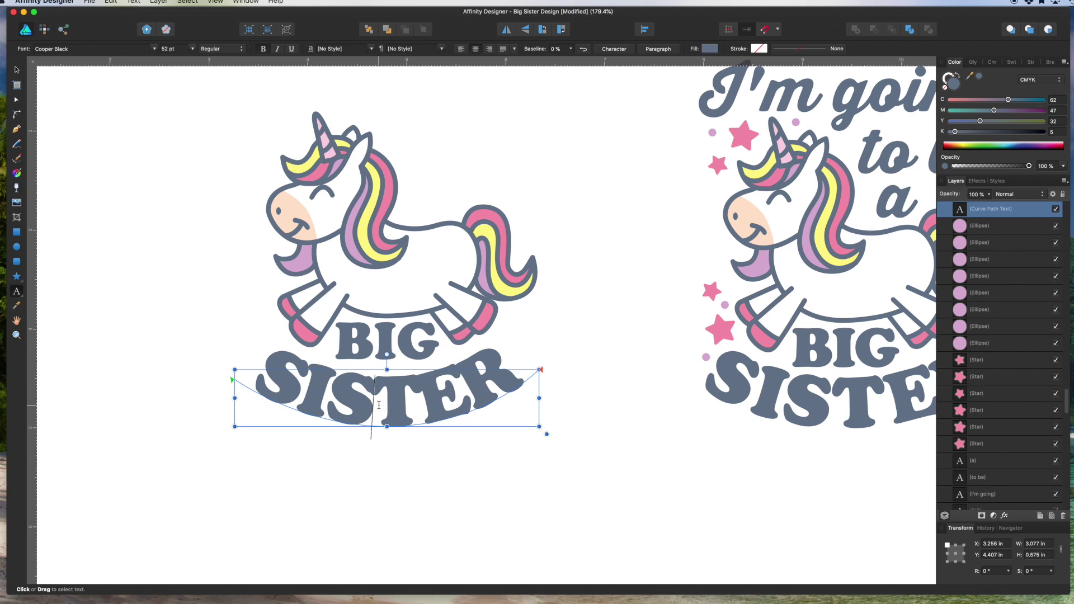
Step: Widen the kerning between the letters of SISTER, working from the first gap onward, until the word nearly fills the curve
left_click(307, 385)
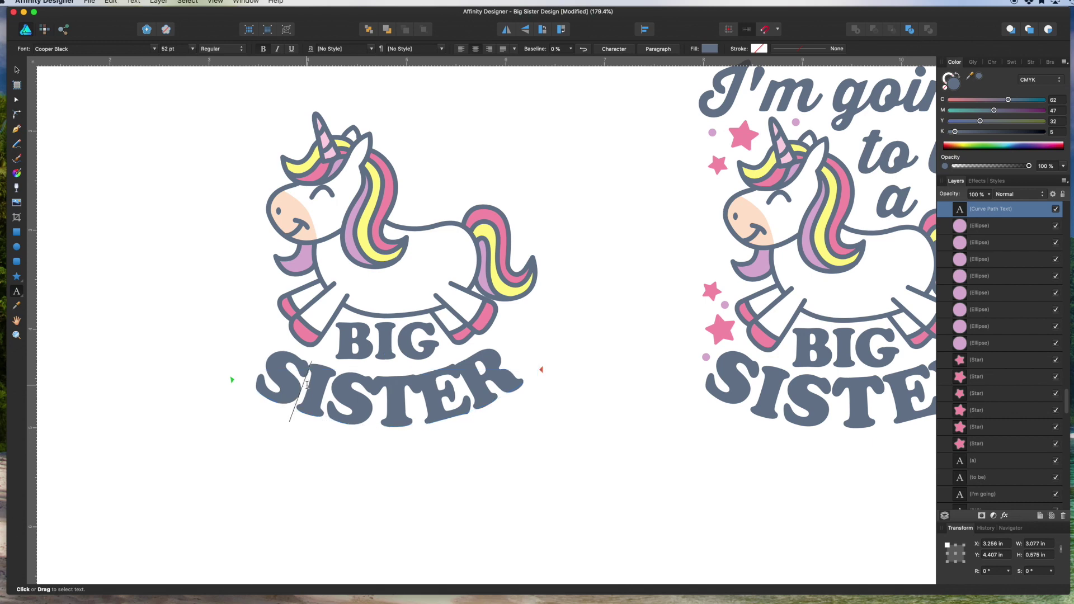
key("alt+Right")
key("alt+Right")
key("alt+Right")
key("alt+Right")
key("alt+Right")
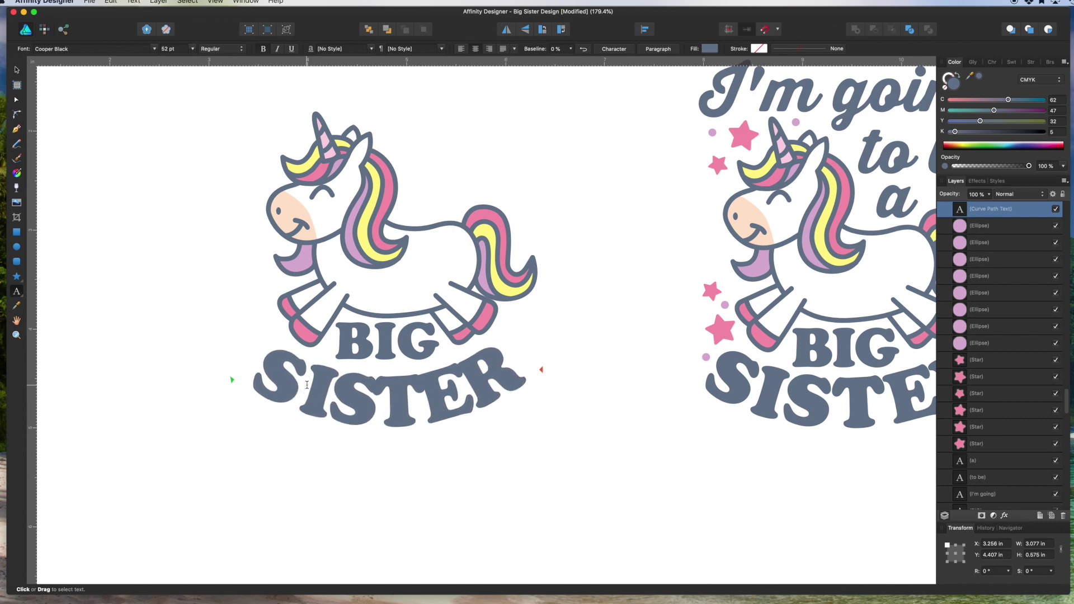
key("alt+Right")
key("alt+Right")
key("alt+Right")
key("alt+Right")
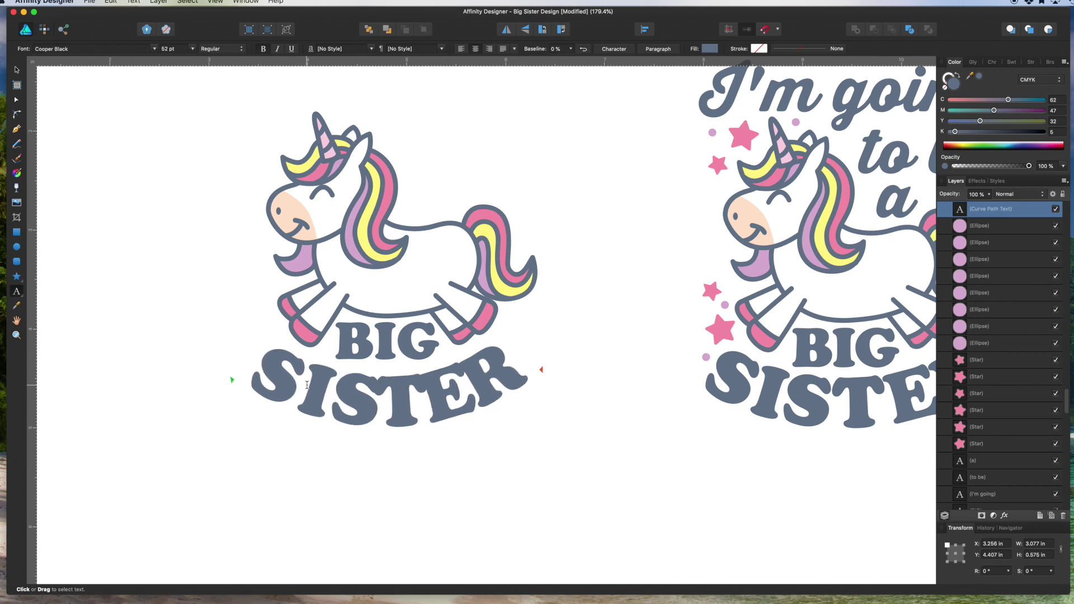
key("alt+Right")
key("alt+Right")
key("alt+Right")
key("alt+Right")
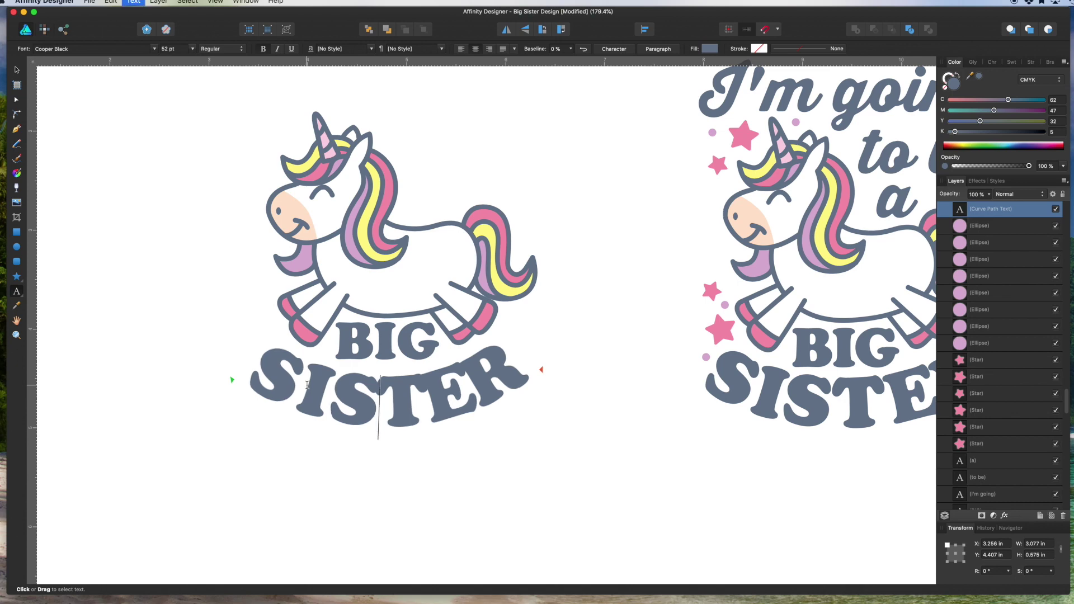
key("alt+Right")
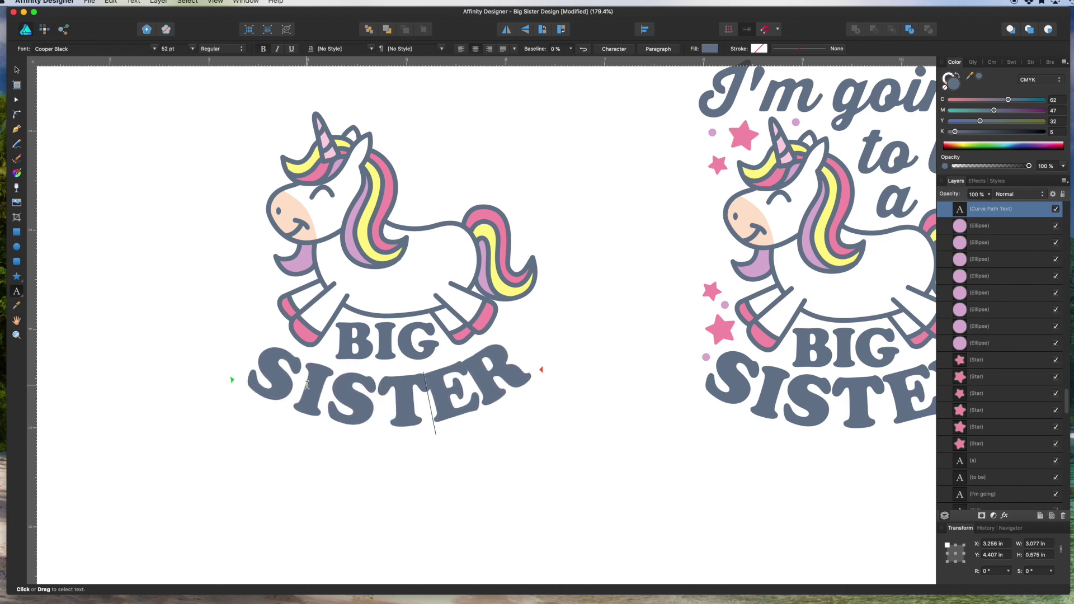
key("alt+Right")
key("alt+Right")
key("alt+Right")
key("alt+Right")
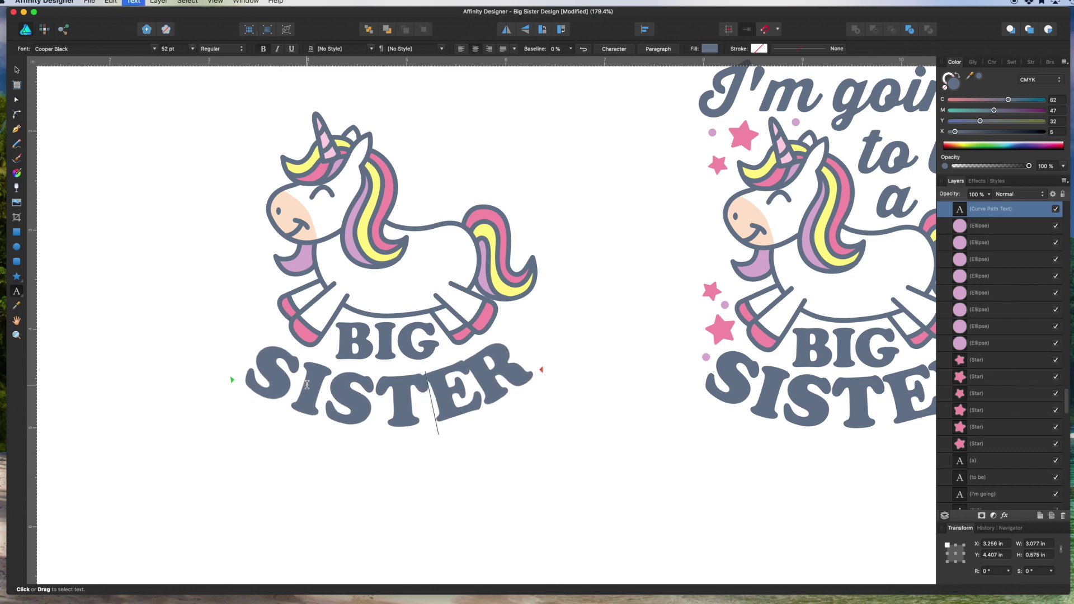
key("alt+Right")
key("alt+Right")
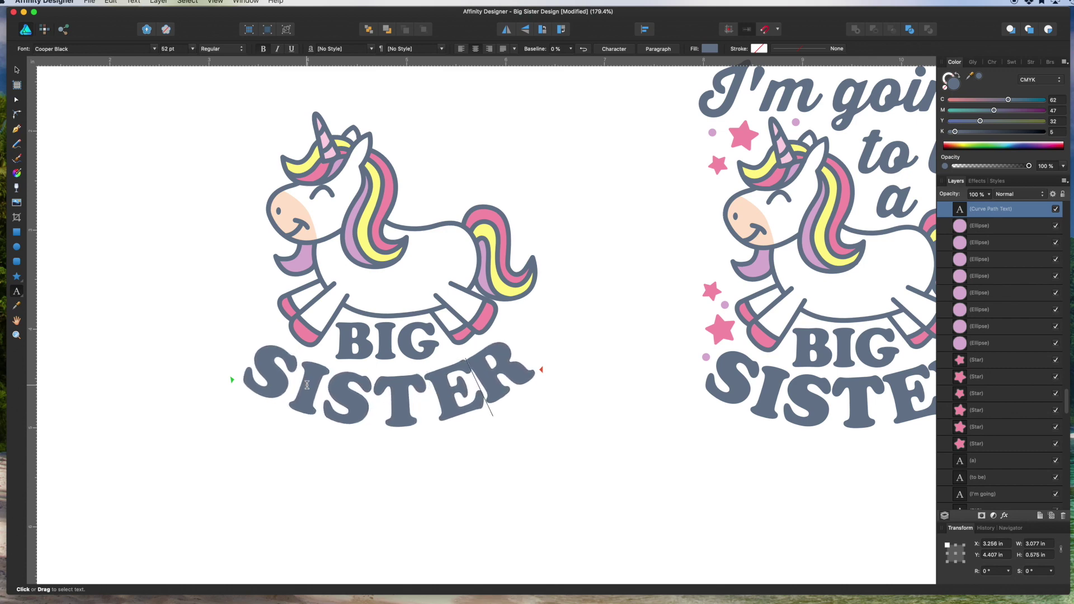
key("alt+Right")
key("alt+Right")
key("alt+Right")
key("alt+Right")
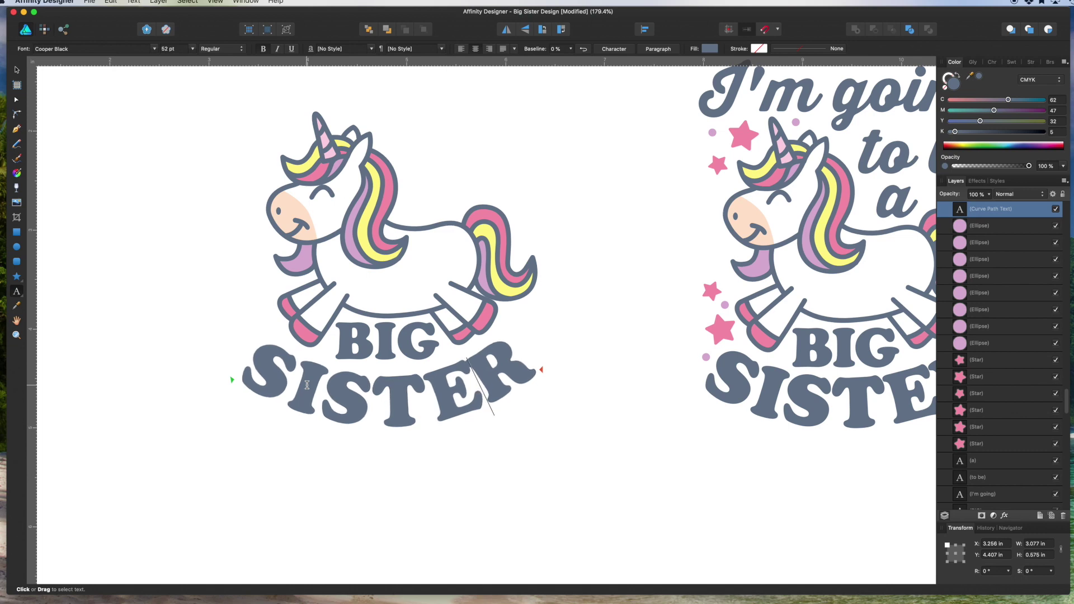
key("alt+Right")
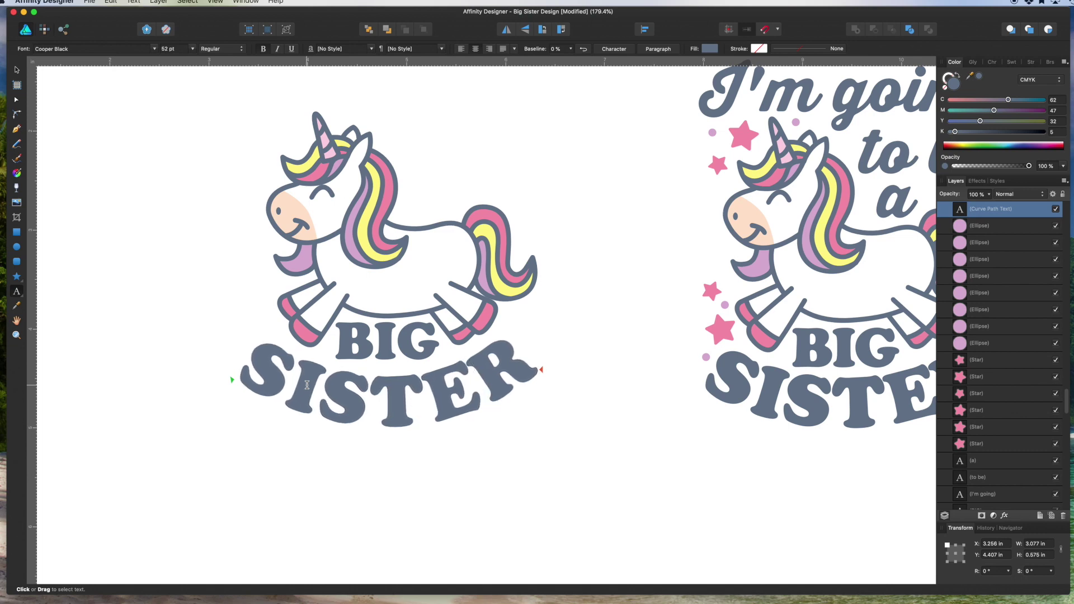
Step: Slightly tighten the kerning around the middle of SISTER and finish editing the text
key("Left")
key("Left")
key("alt+Left")
key("alt+Left")
key("alt+Left")
key("alt+Left")
key("Right")
key("Right")
key("Right")
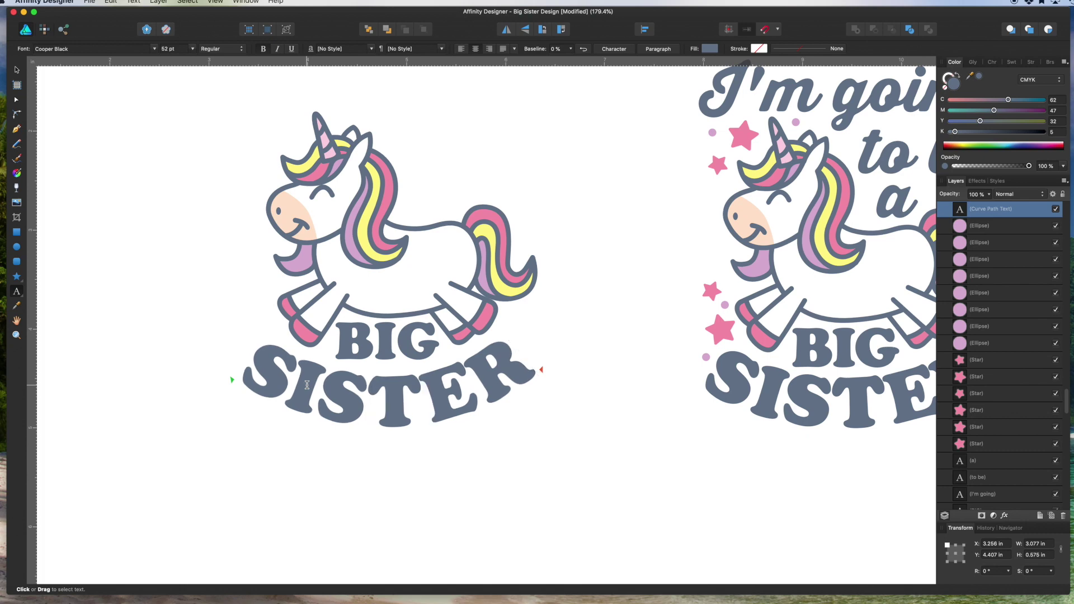
key("Left")
key("Escape")
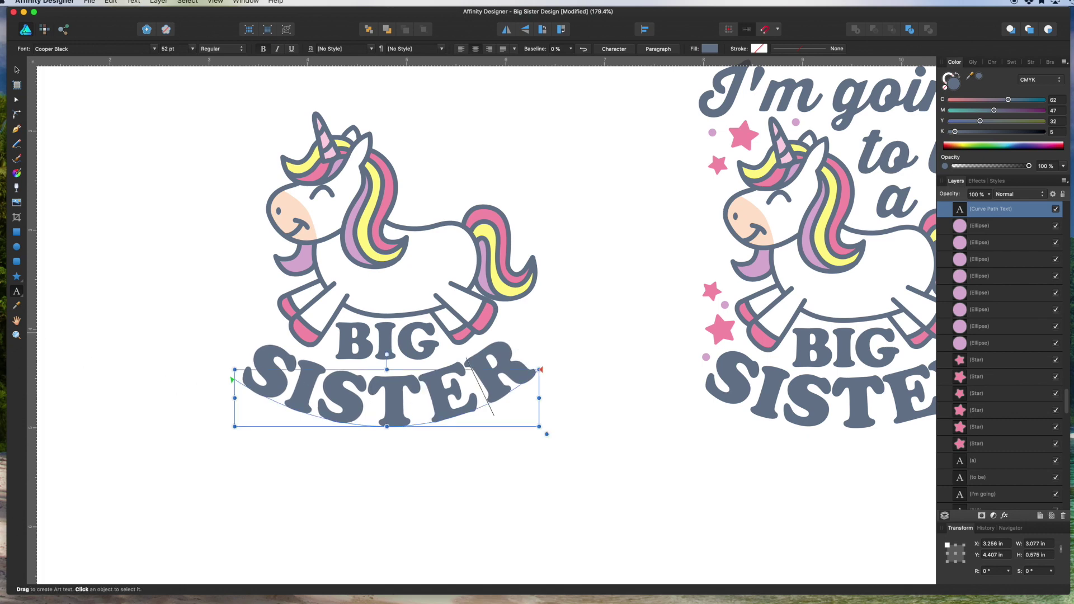
Step: Move SISTER slightly up and to the right, to about X 3.29 in, Y 4.36 in, and deselect it
left_click(17, 70)
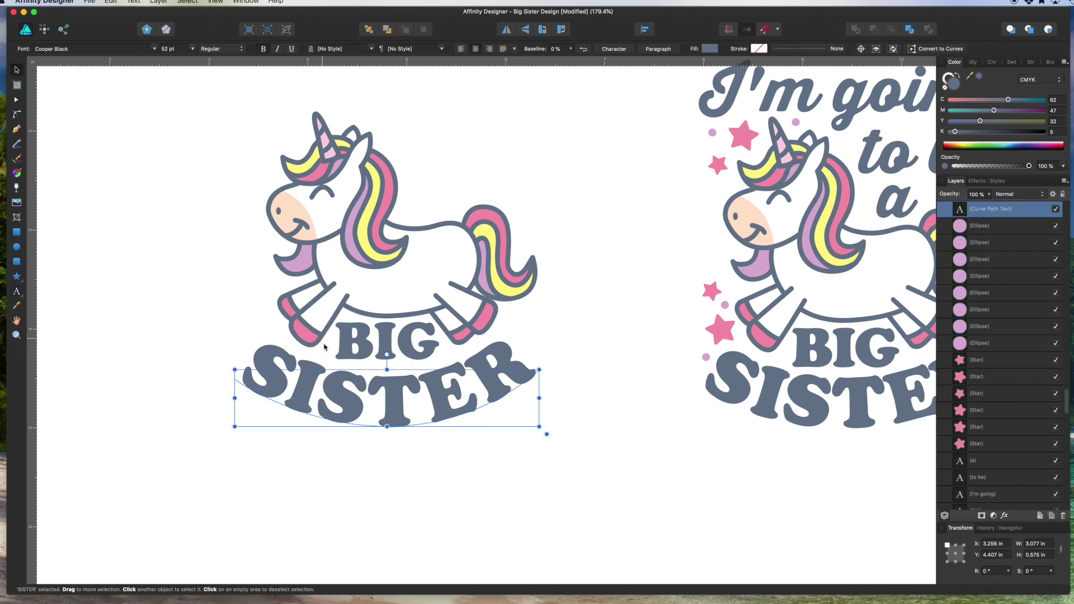
left_click_drag(391, 401, 394, 397)
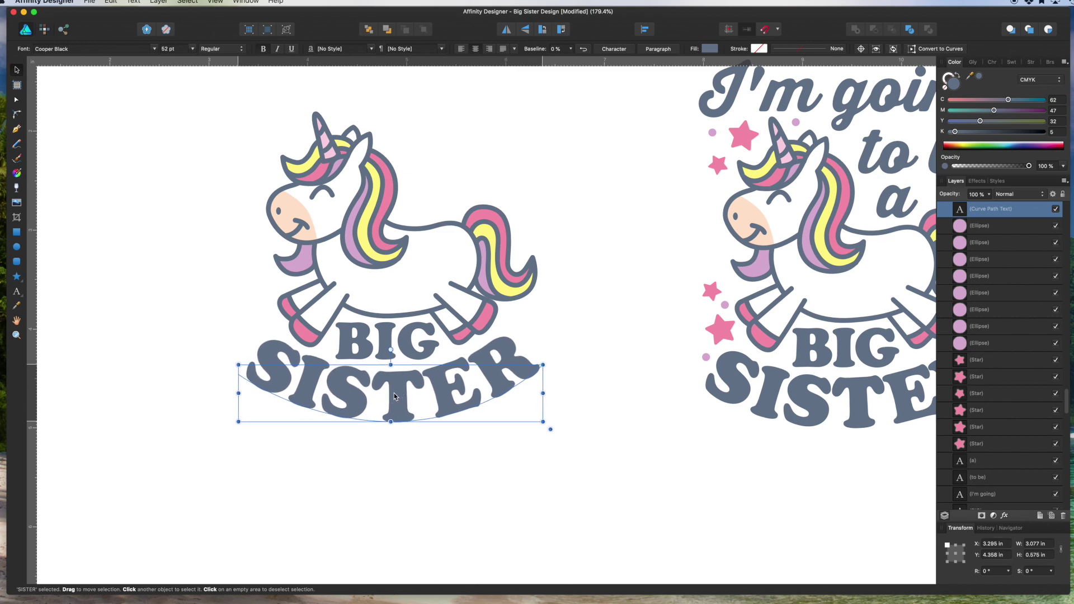
left_click(300, 470)
Step: Add the artistic text I'M in the empty area above the loose unicorn's head
scroll(301, 471, "up", 2)
scroll(301, 471, "left", 1)
scroll(301, 471, "up", 2)
scroll(301, 471, "left", 1)
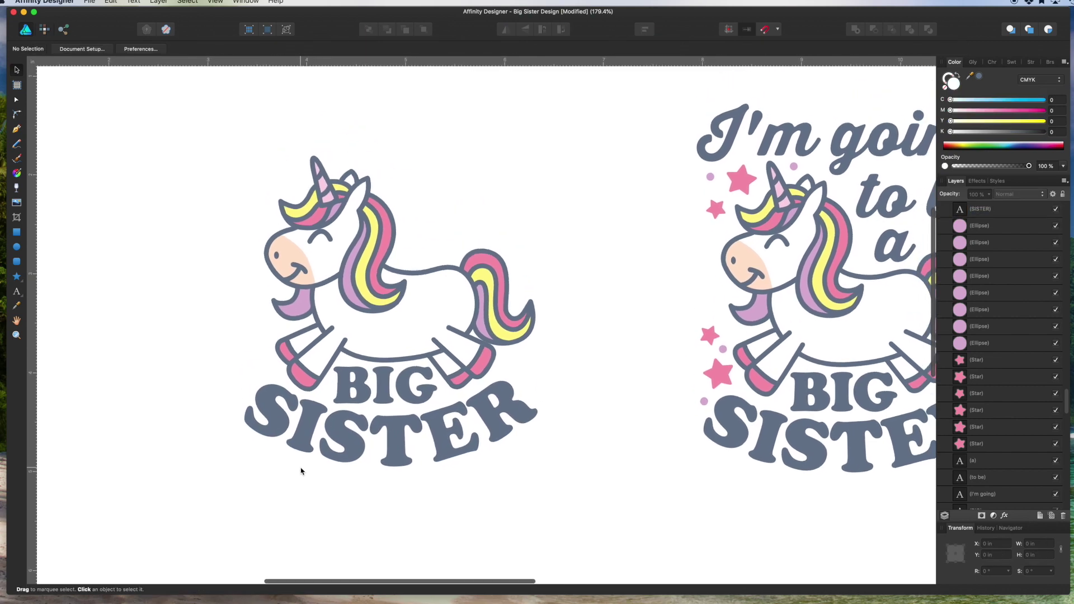
scroll(300, 471, "down", 2)
scroll(301, 471, "right", 1)
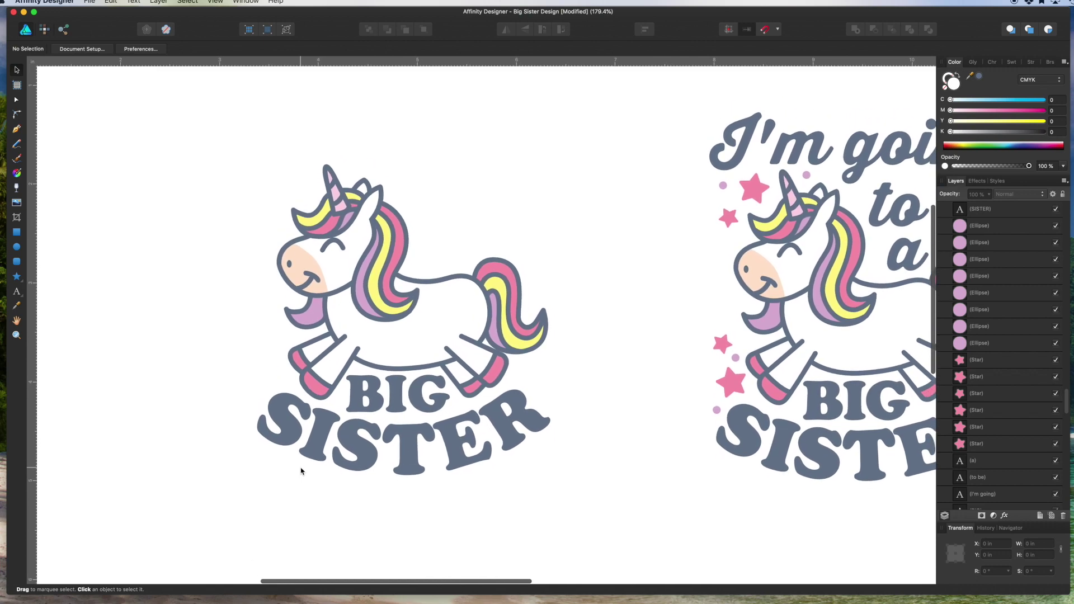
scroll(510, 289, "right", 4)
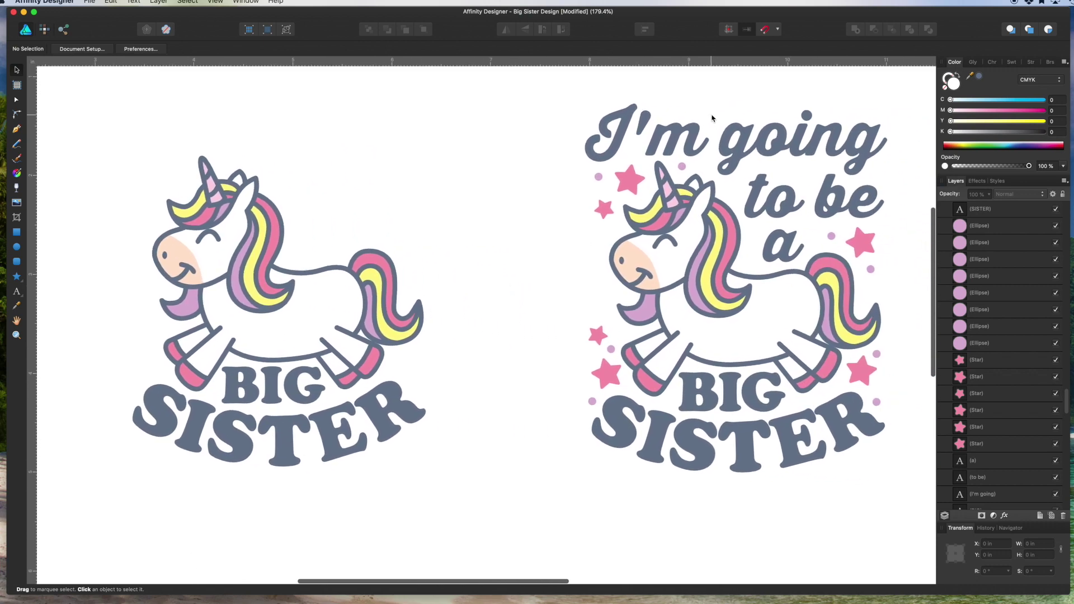
scroll(321, 176, "left", 2)
scroll(321, 177, "up", 1)
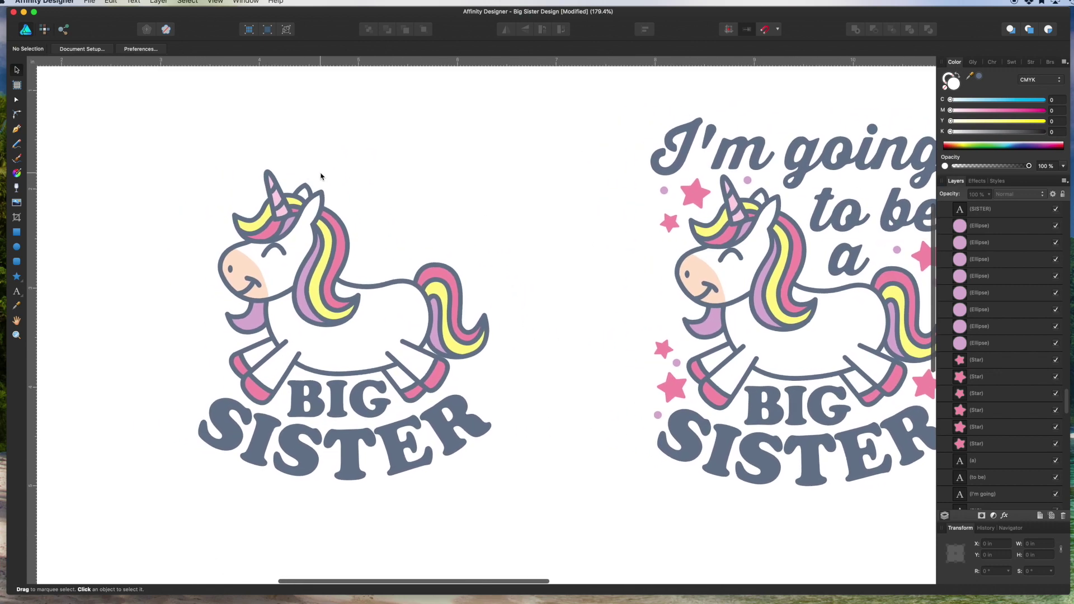
left_click(16, 292)
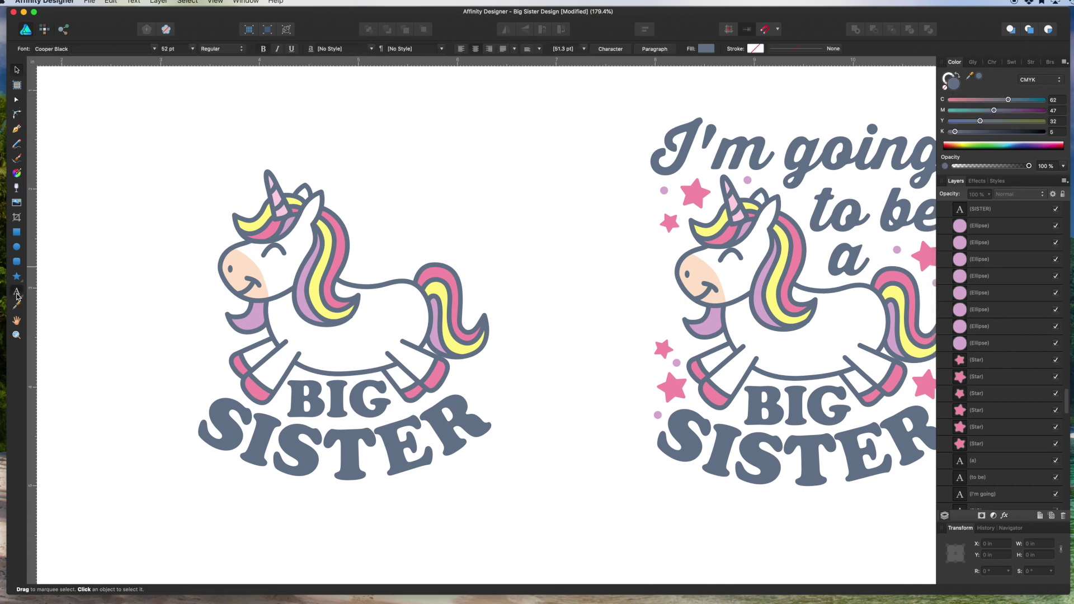
left_click(253, 139)
type("I'M")
key("Escape")
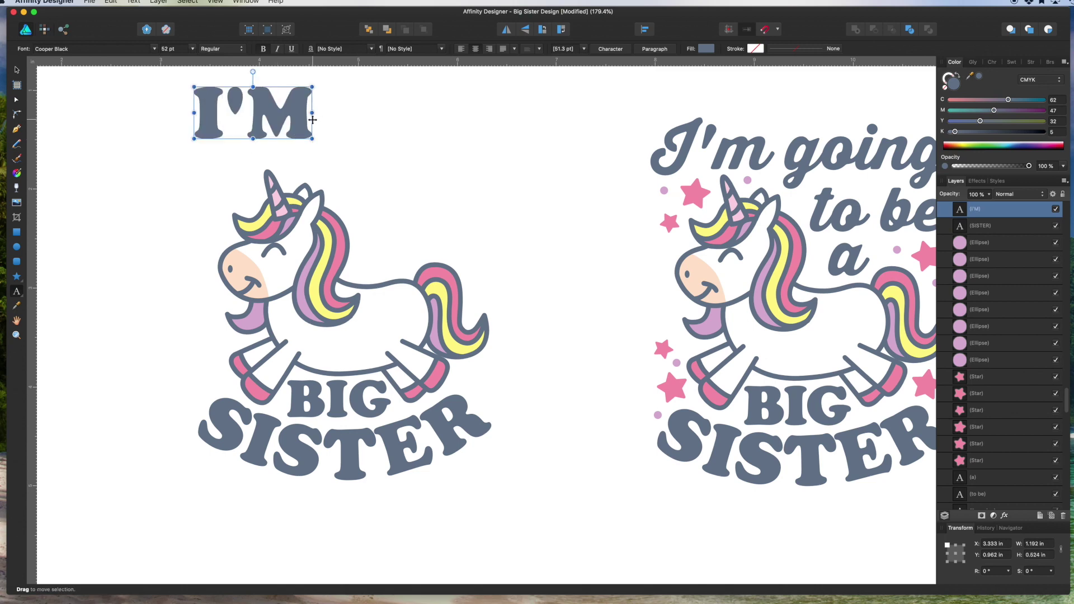
Step: Try the Thirsty Rough font on the whole I'M text
key("super+a")
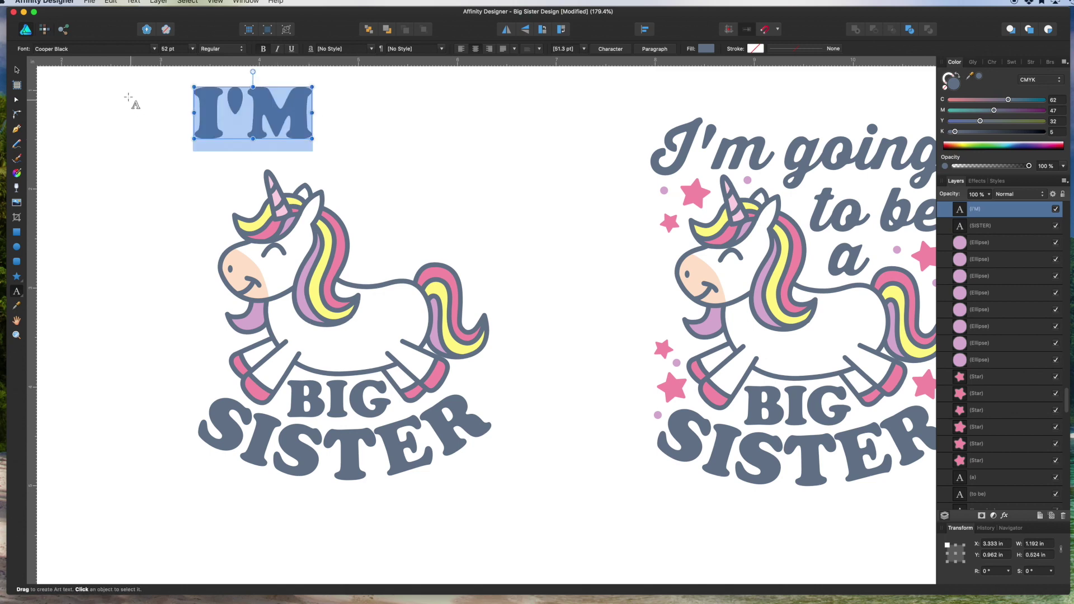
left_click(87, 49)
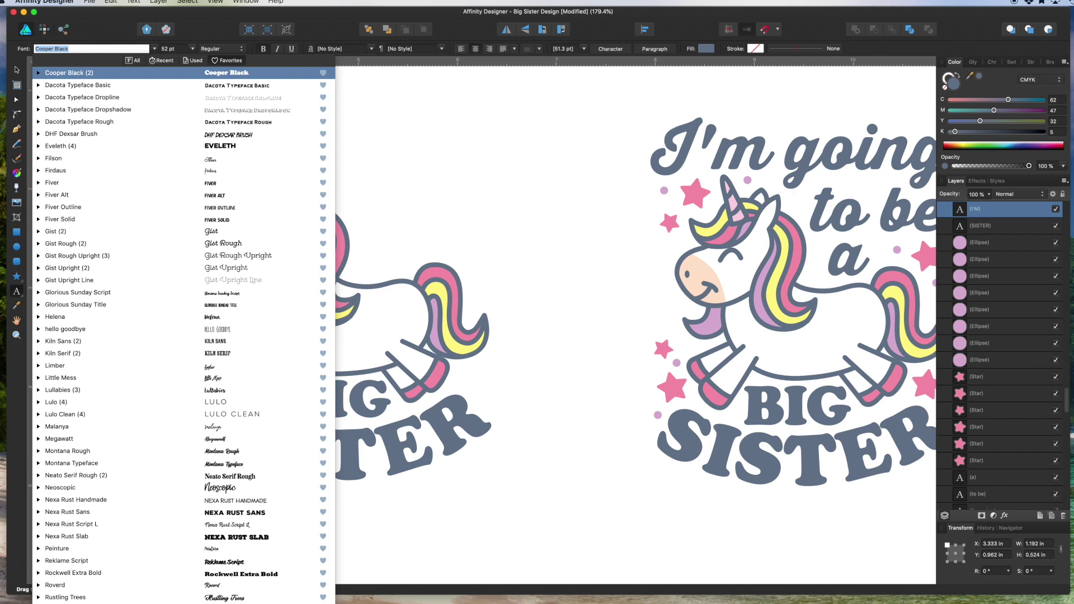
type("THI")
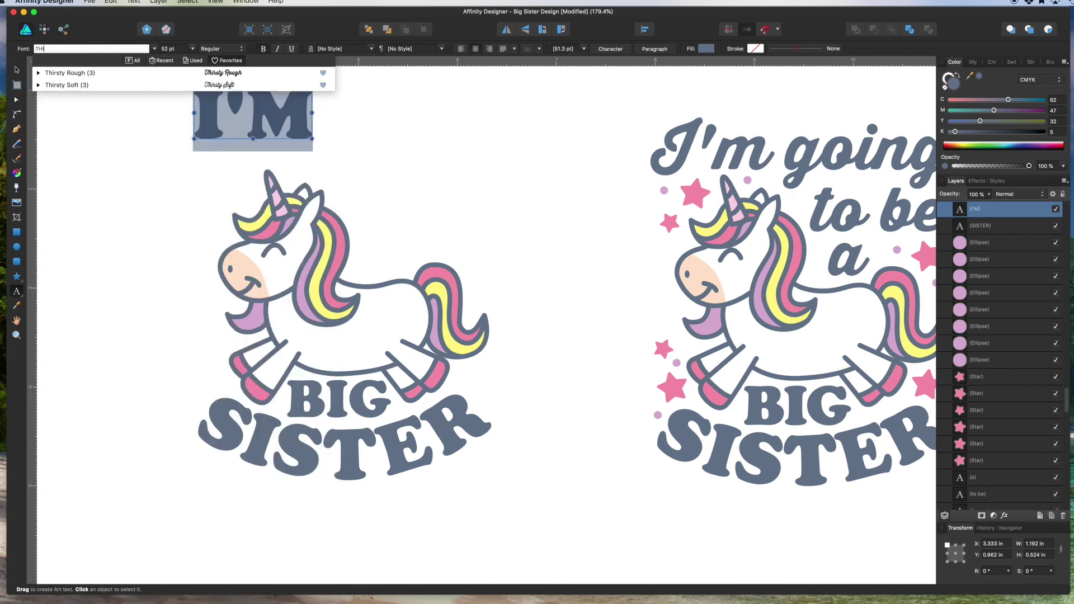
left_click(71, 73)
Step: Set the I'M text's font to Thirsty Soft and place the text cursor before the M
left_click(72, 49)
left_click(72, 50)
type("TH")
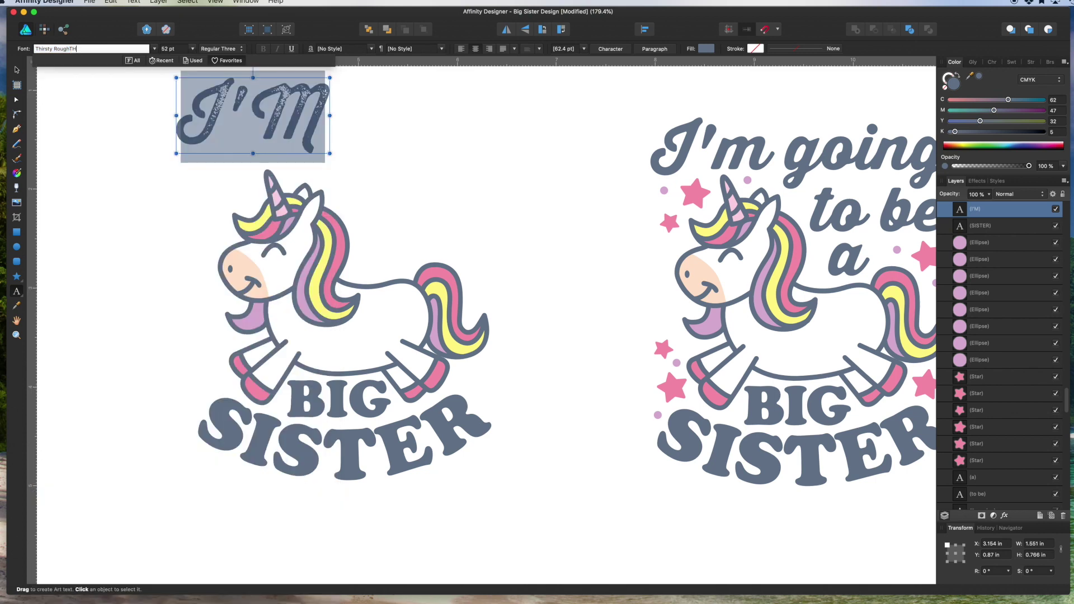
key("BackSpace")
key("BackSpace")
key("BackSpace")
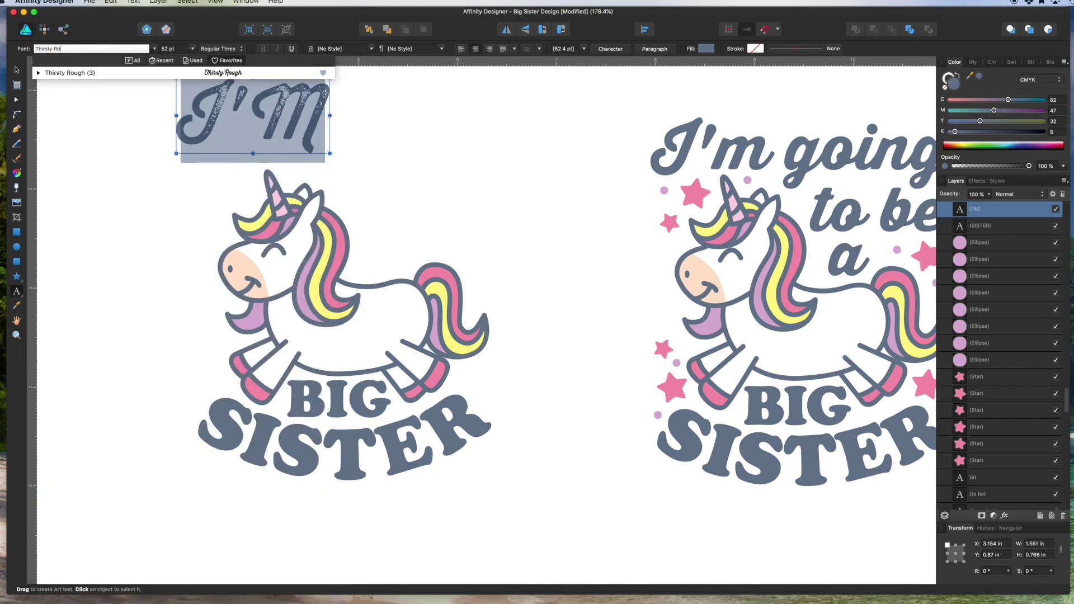
key("BackSpace")
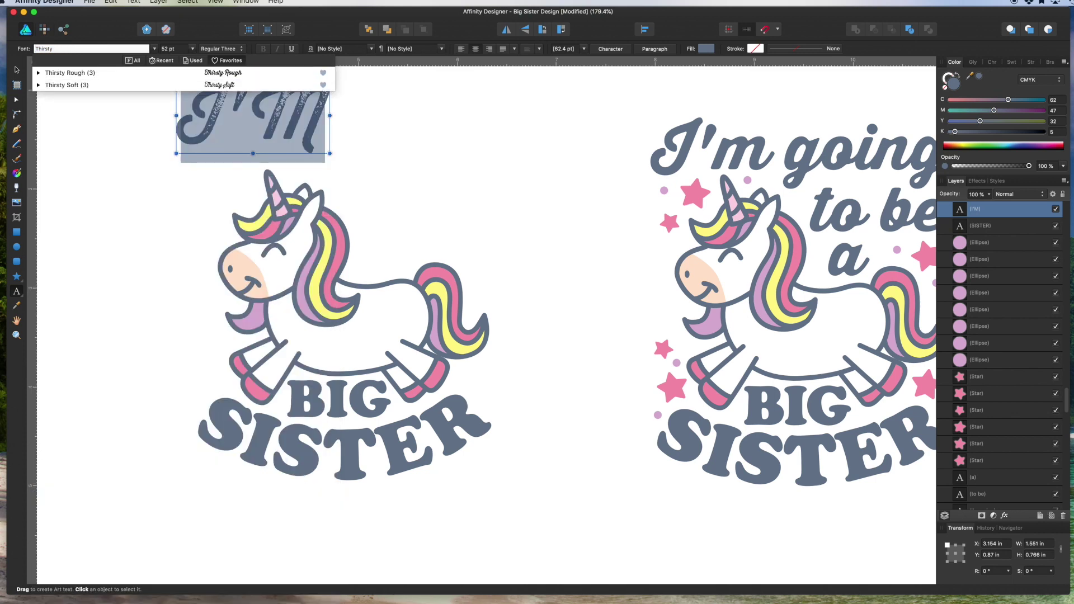
left_click(66, 85)
left_click(253, 115)
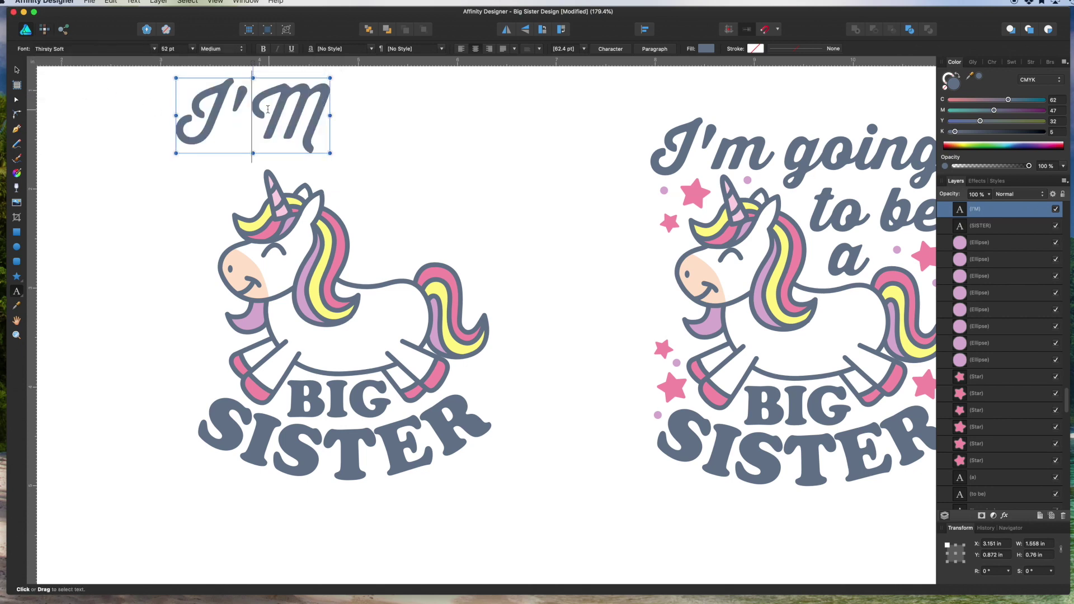
Step: Replace the capital M in the I'M text so that the line reads I'm going
left_click(335, 106, "shift")
left_click(335, 107)
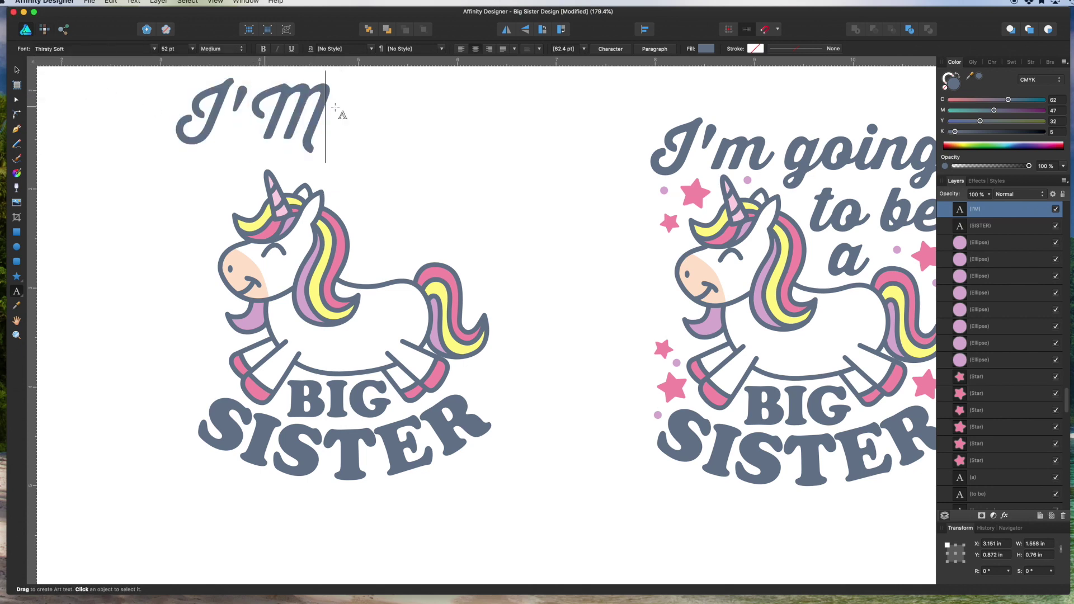
key("BackSpace")
type("m going")
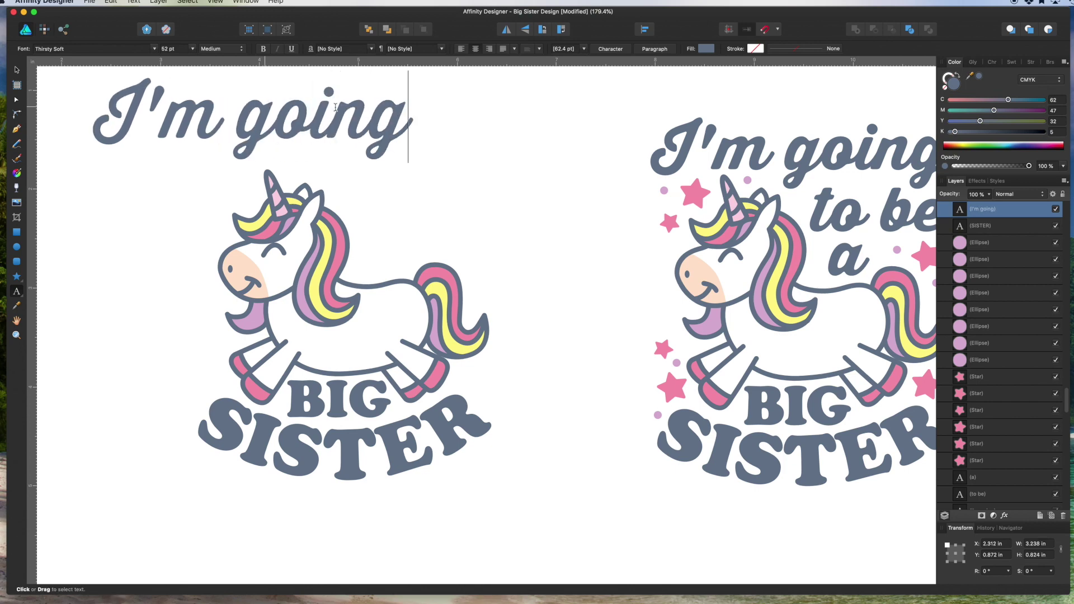
key("Escape")
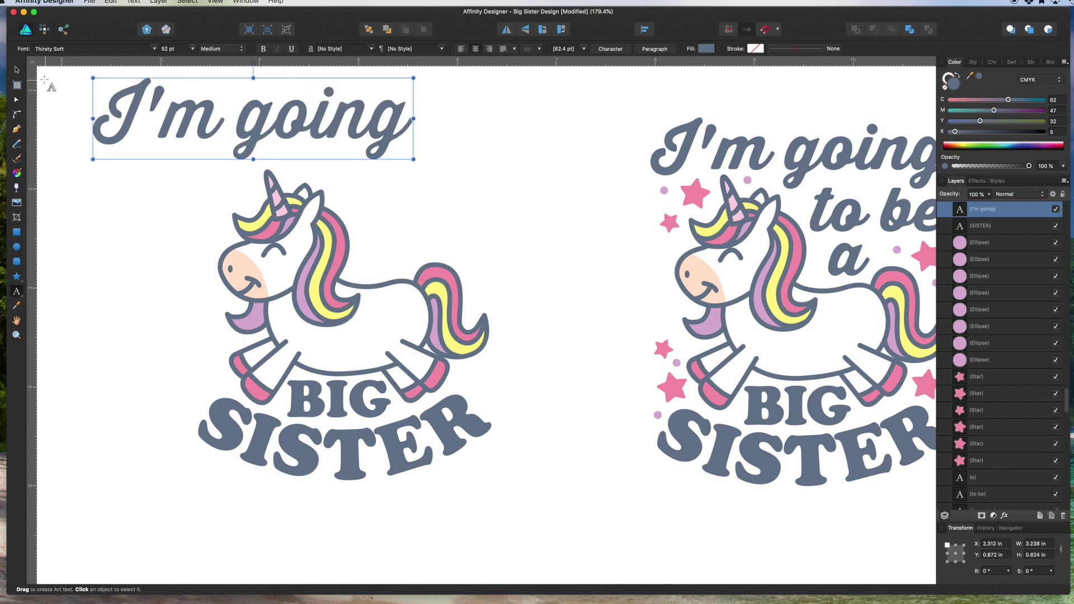
Step: Set the weight of the whole I'm going text to Extrabold
left_click(217, 51)
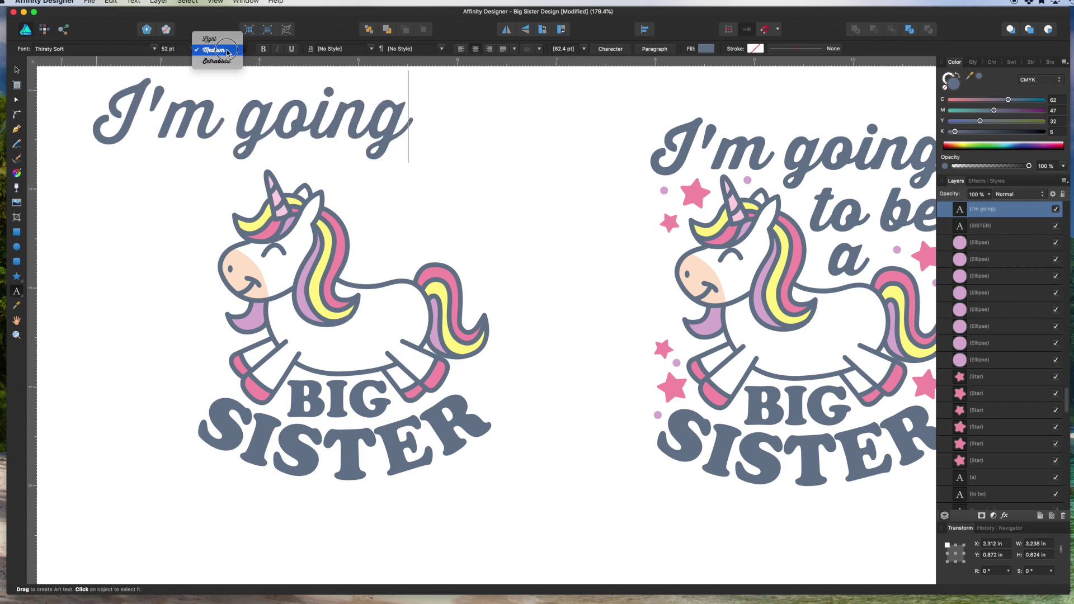
key("Escape")
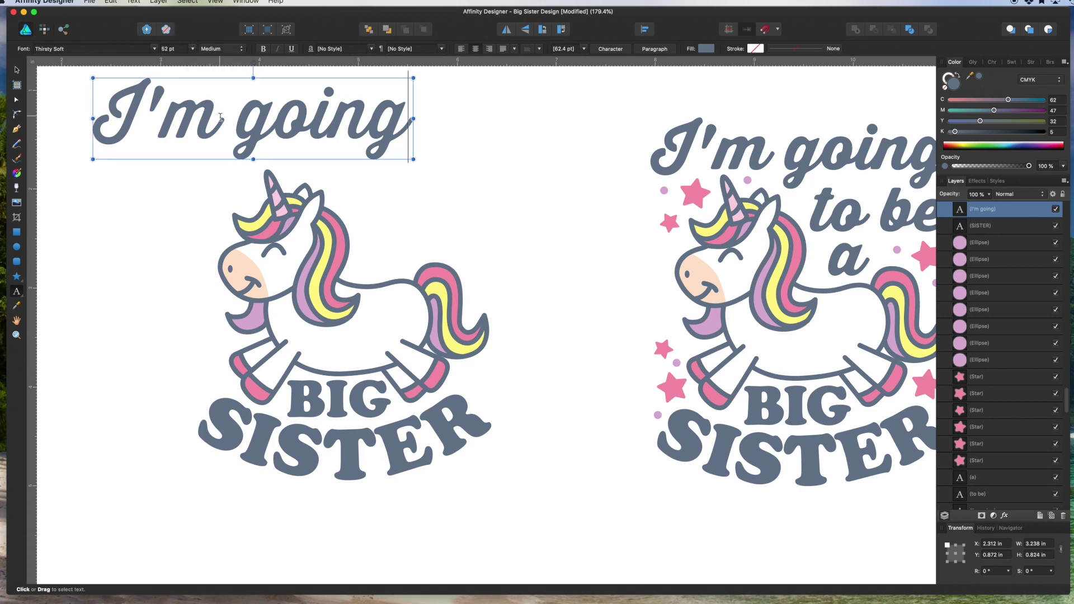
key("super+a")
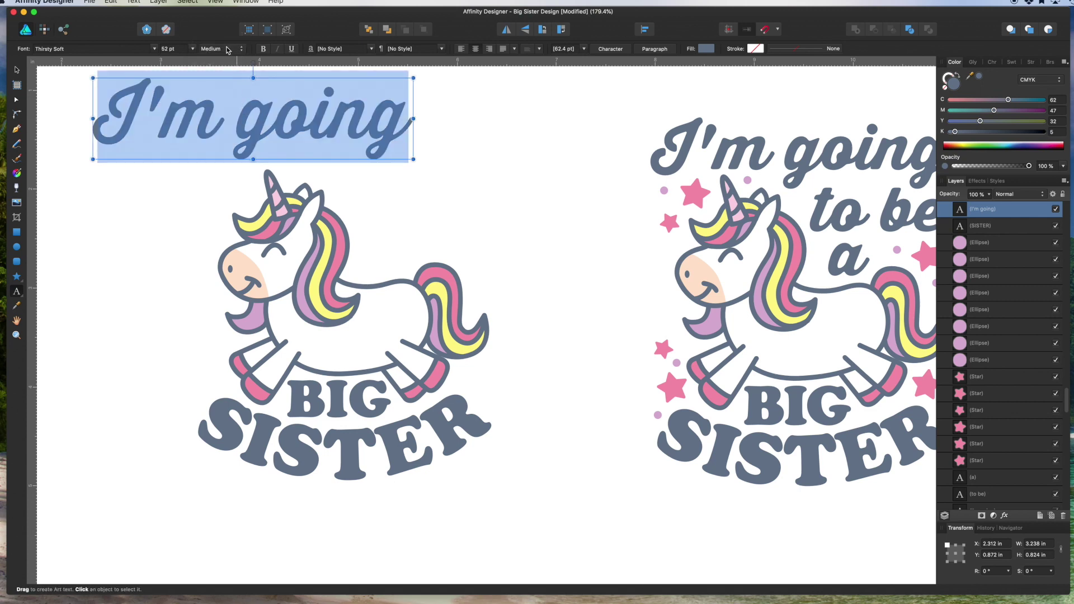
left_click(227, 52)
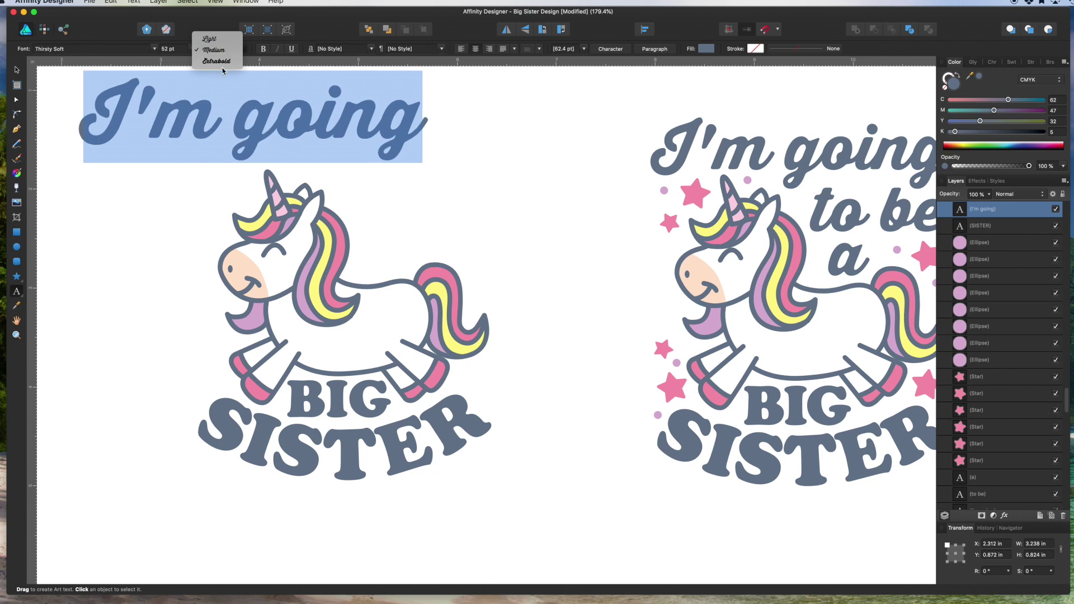
left_click(223, 63)
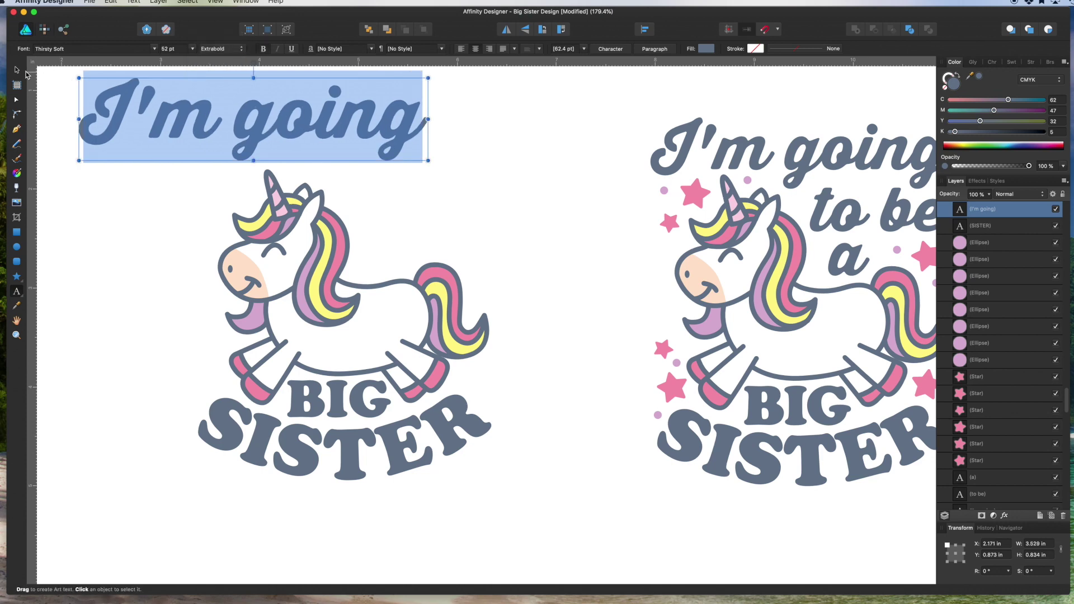
Step: Move I'm going right to sit above the unicorn and scale it down to about 3.14 in wide
key("Escape")
left_click_drag(222, 142, 350, 168)
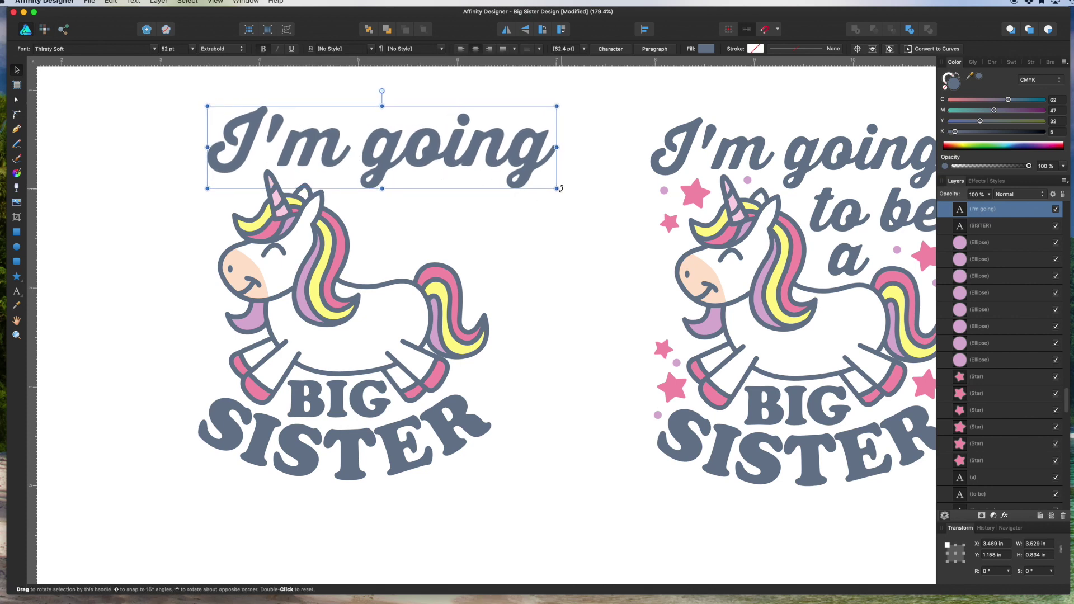
left_click_drag(557, 188, 515, 178)
Step: Duplicate I'm going below and to the right of the original, and change the copy's text to to be
left_click_drag(417, 127, 495, 215)
double_click(495, 214)
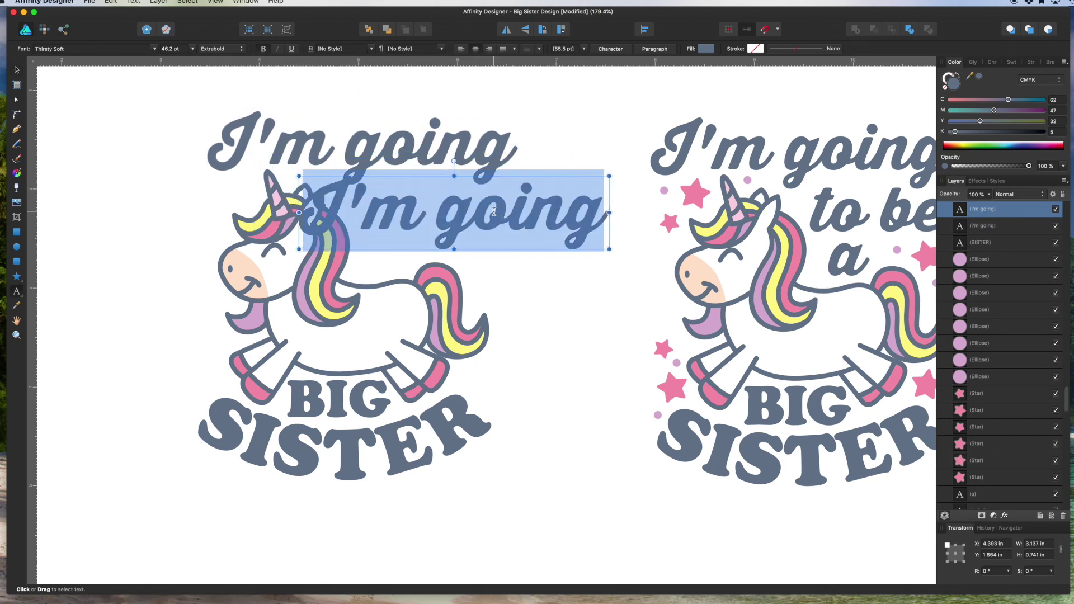
type("to")
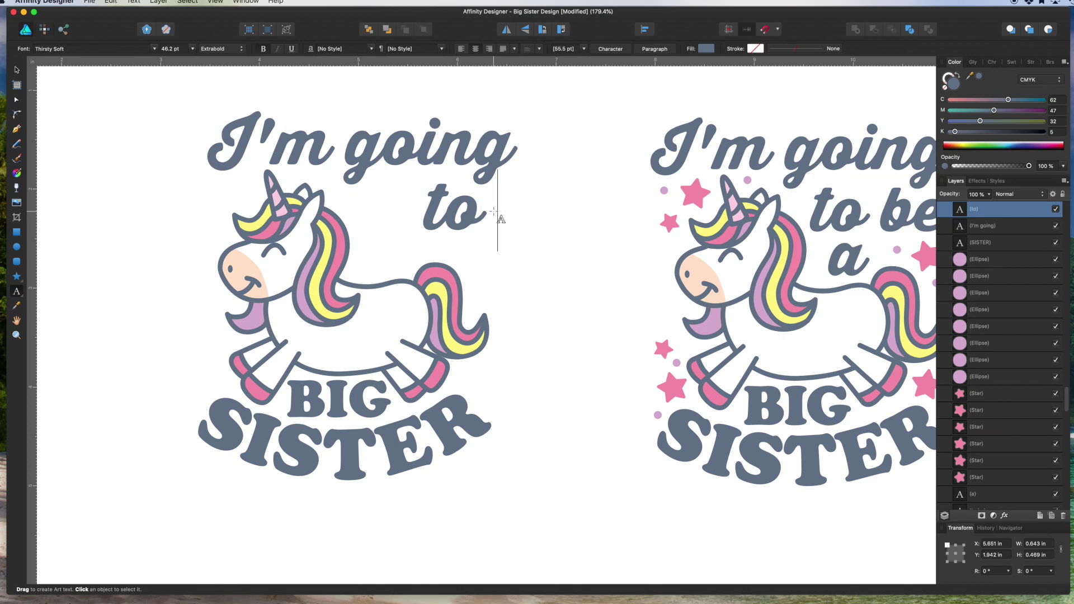
type(" be")
key("Escape")
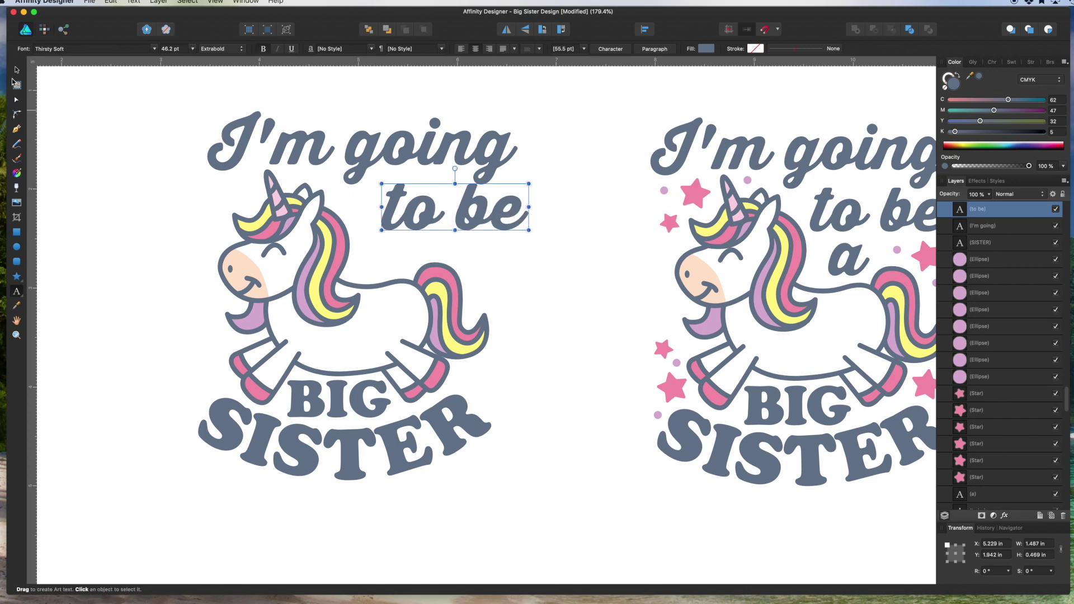
Step: Move to be closer to the unicorn's head, duplicate it directly below, and change the copy's text to a
key("v")
left_click_drag(479, 203, 462, 245)
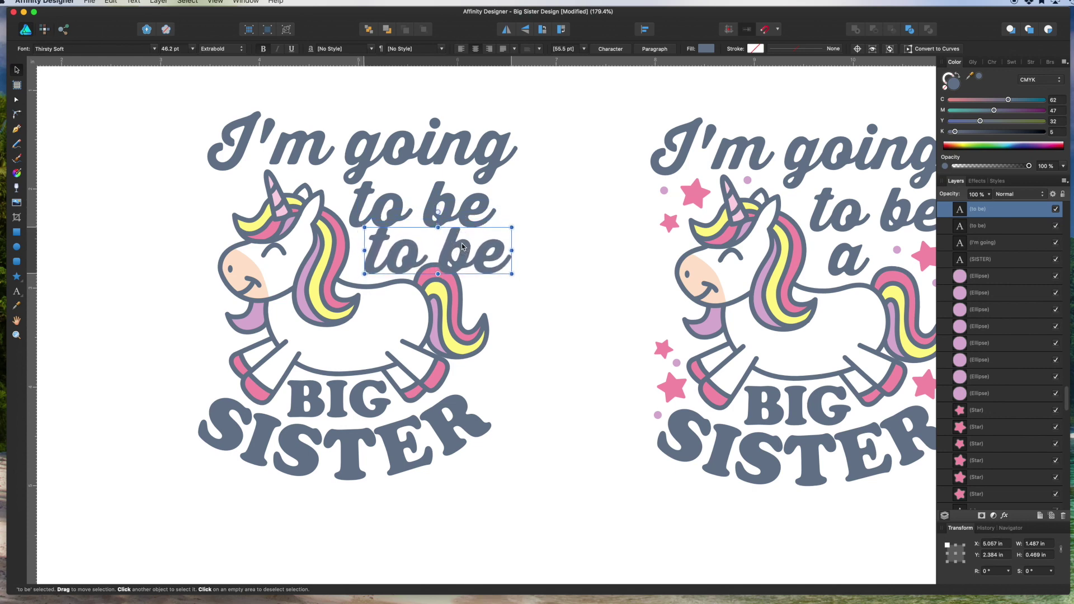
triple_click(462, 244)
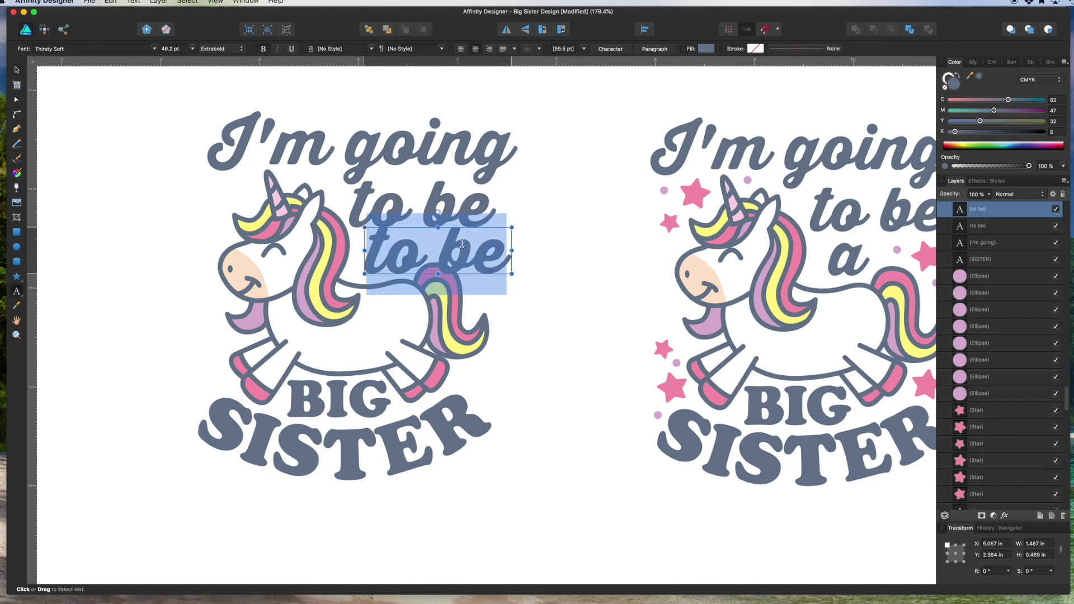
type("a")
key("Escape")
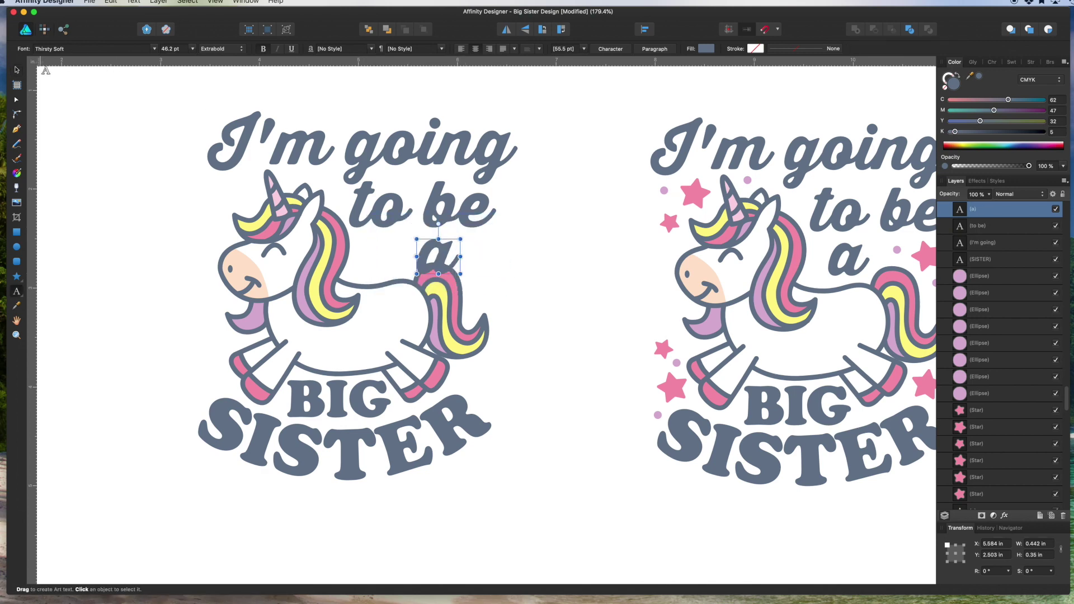
Step: Move a left beside the mane, shift to be slightly right, and place I'm going at about X 3.43 in, Y 1.20 in
left_click(19, 70)
left_click_drag(441, 257, 392, 255)
left_click(451, 218)
left_click_drag(452, 218, 462, 220)
left_click(470, 165)
left_click_drag(470, 165, 467, 164)
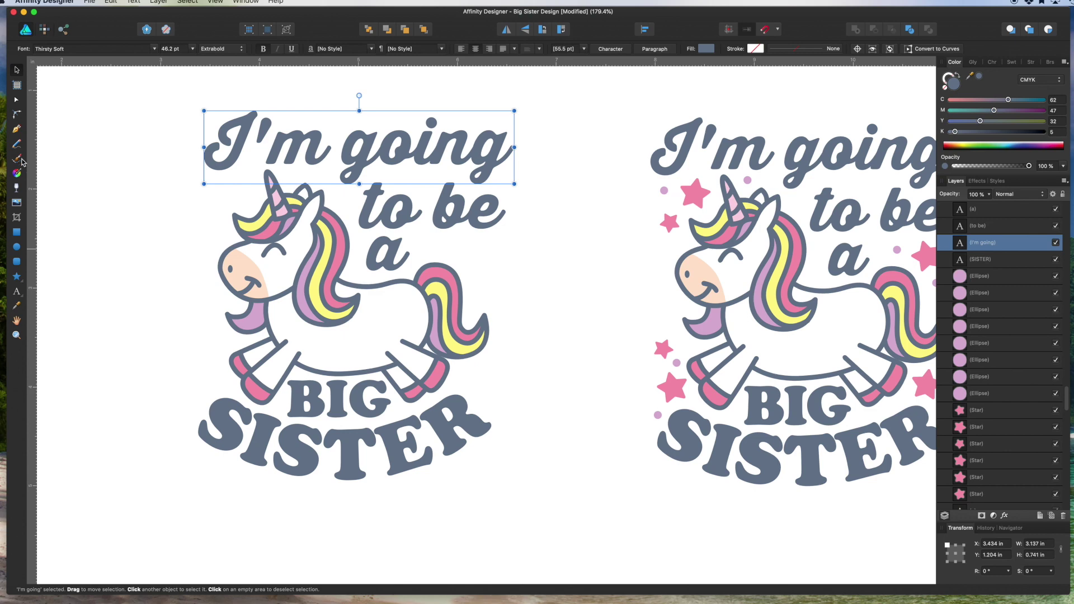
Step: Add two vertical guides, one at the left edge of SISTER and one just past its right edge
left_click_drag(34, 212, 197, 212)
left_click_drag(35, 214, 506, 285)
left_click(335, 393)
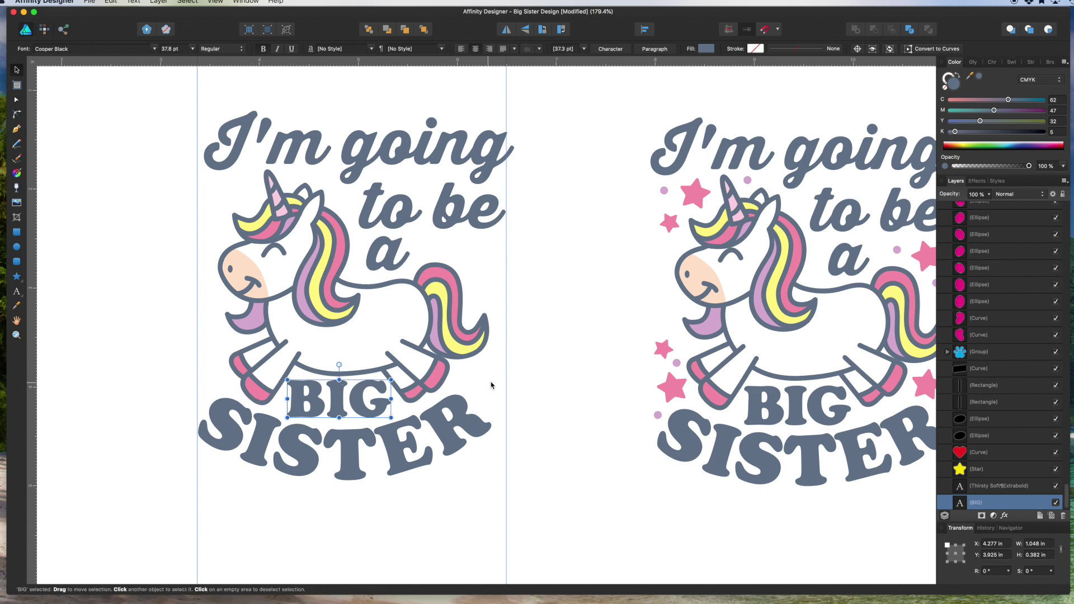
left_click_drag(506, 368, 499, 367)
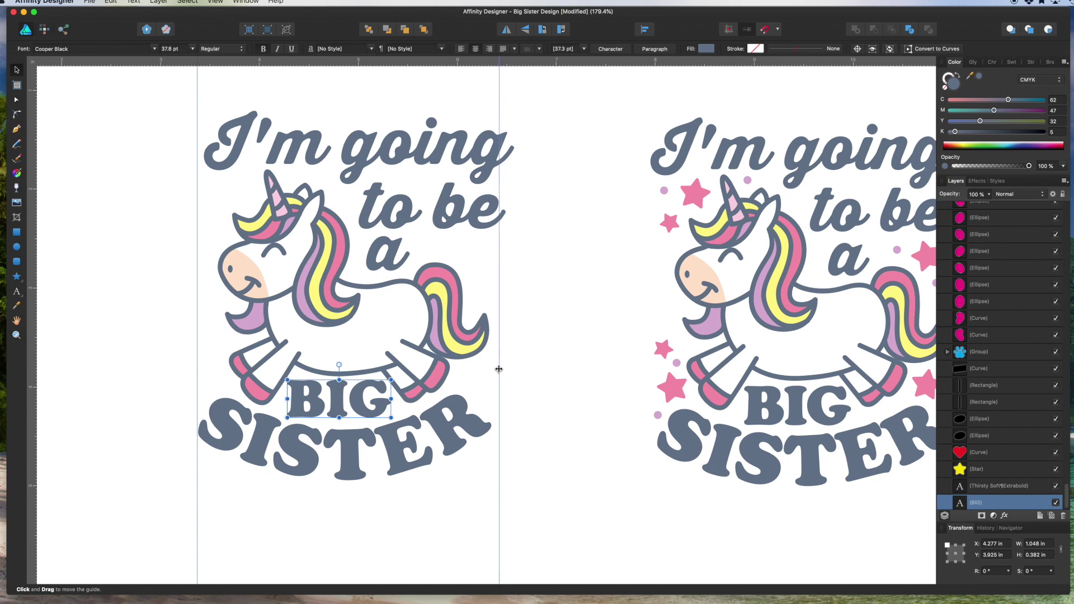
Step: Fit SISTER and I'm going between the two guides, then reposition to be and a, with a at about X 5.1 in, Y 2.47 in
left_click_drag(354, 439, 353, 449)
left_click_drag(355, 152, 350, 155)
left_click_drag(508, 185, 468, 204)
left_click(477, 207)
left_click(389, 246)
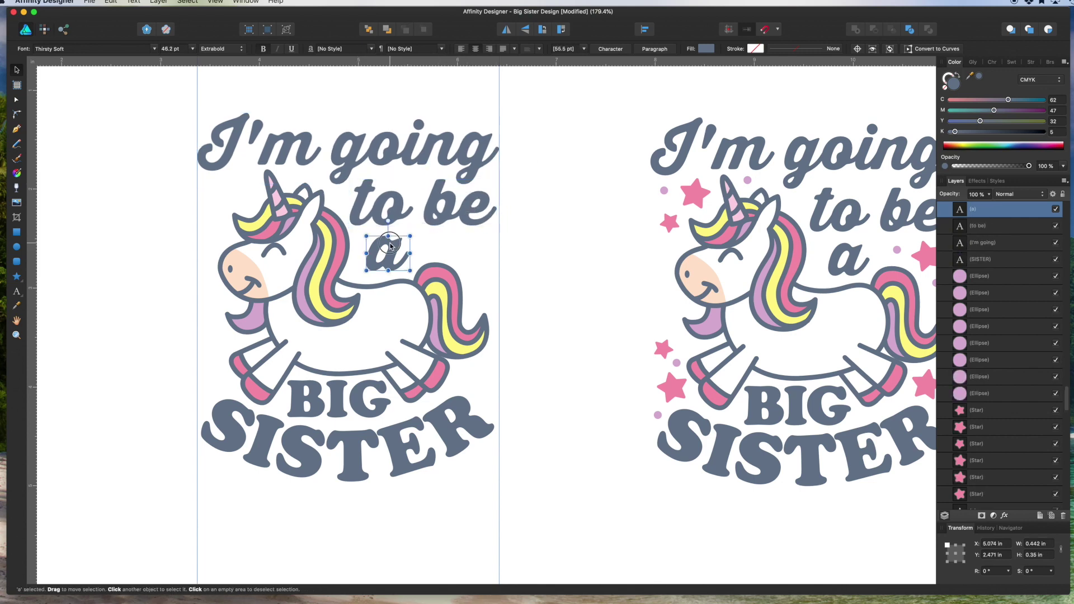
left_click_drag(390, 246, 394, 246)
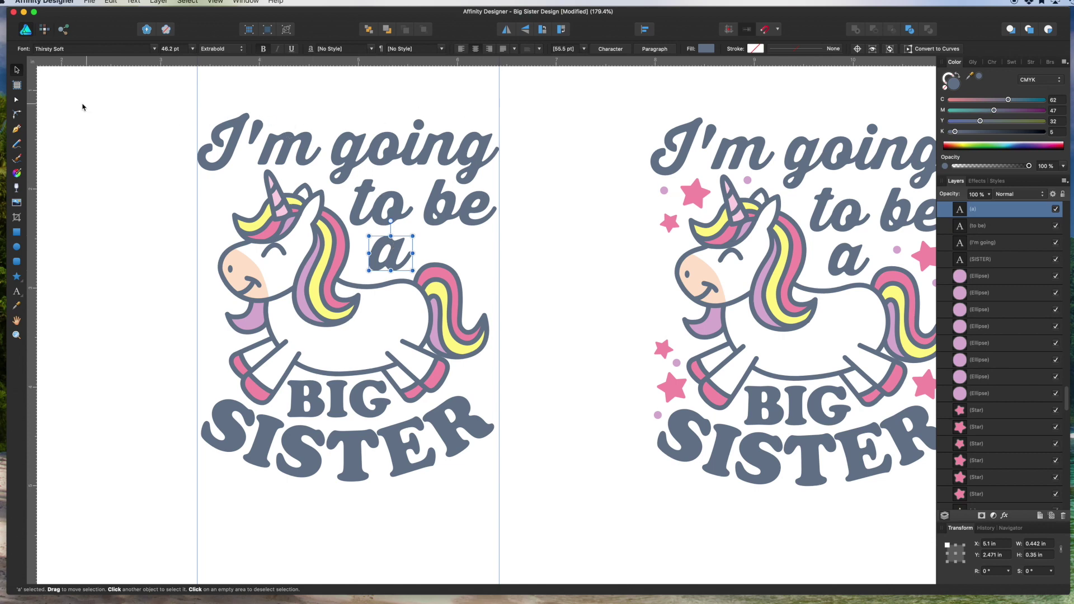
Step: Try a rectangle about 3.05 by 3.79 in spanning the guides over the whole design, and delete it
left_click(16, 234)
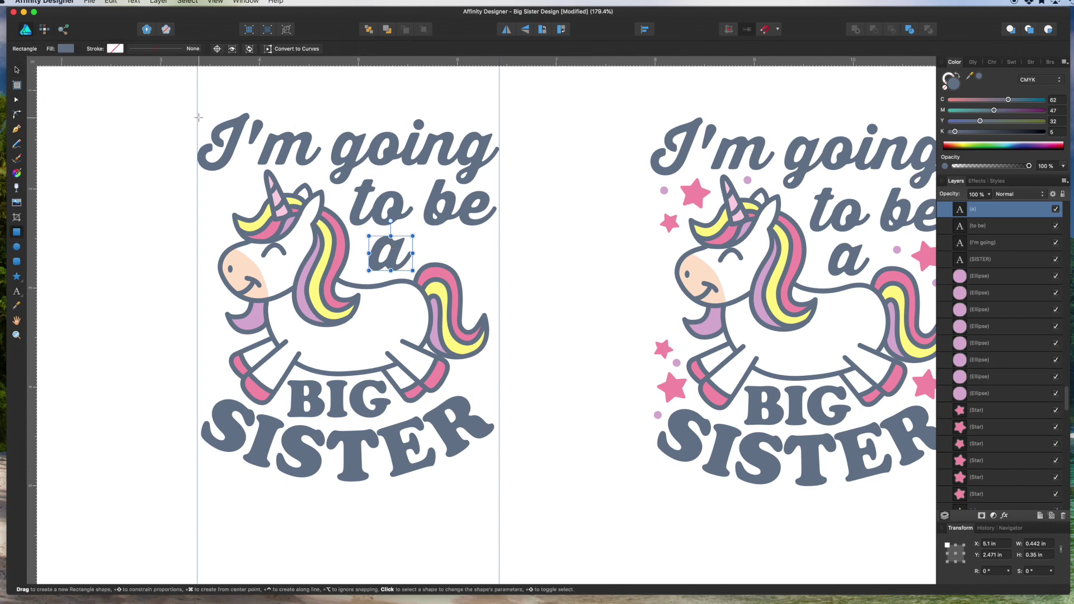
left_click_drag(198, 110, 498, 485)
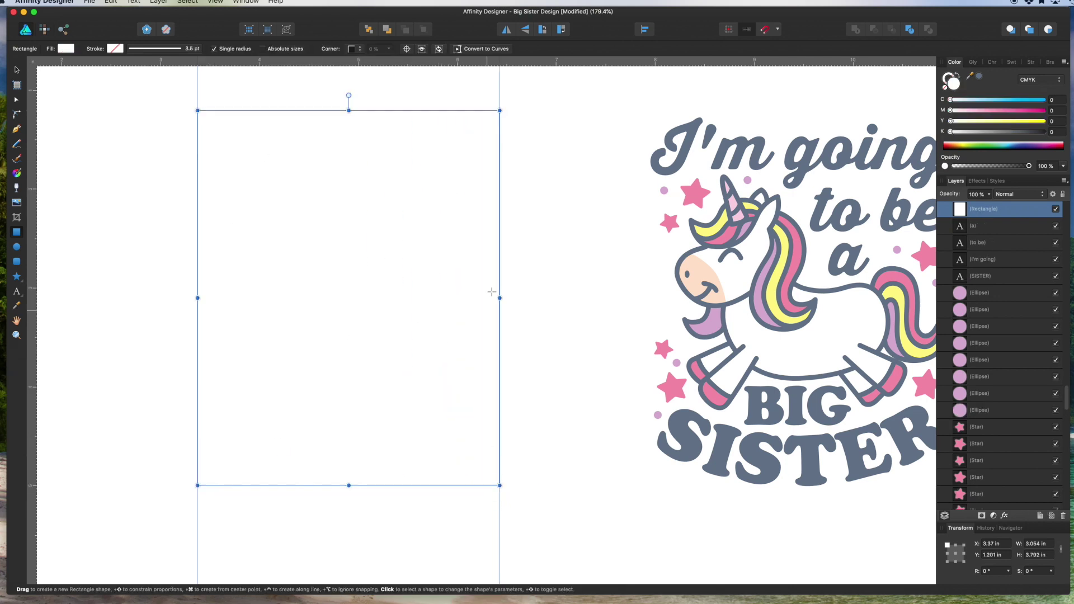
left_click(16, 69)
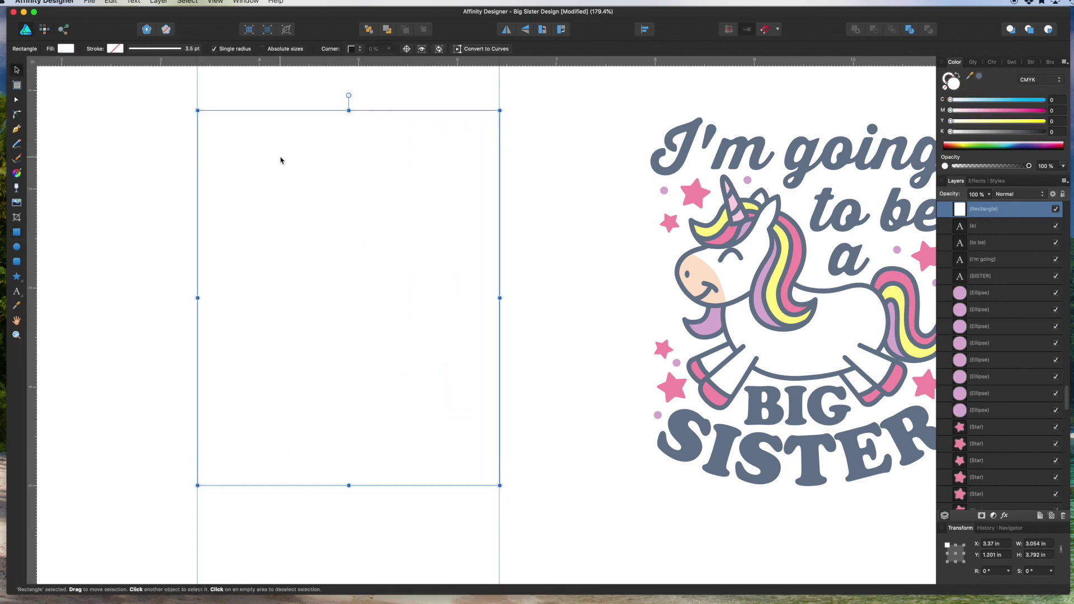
key("Delete")
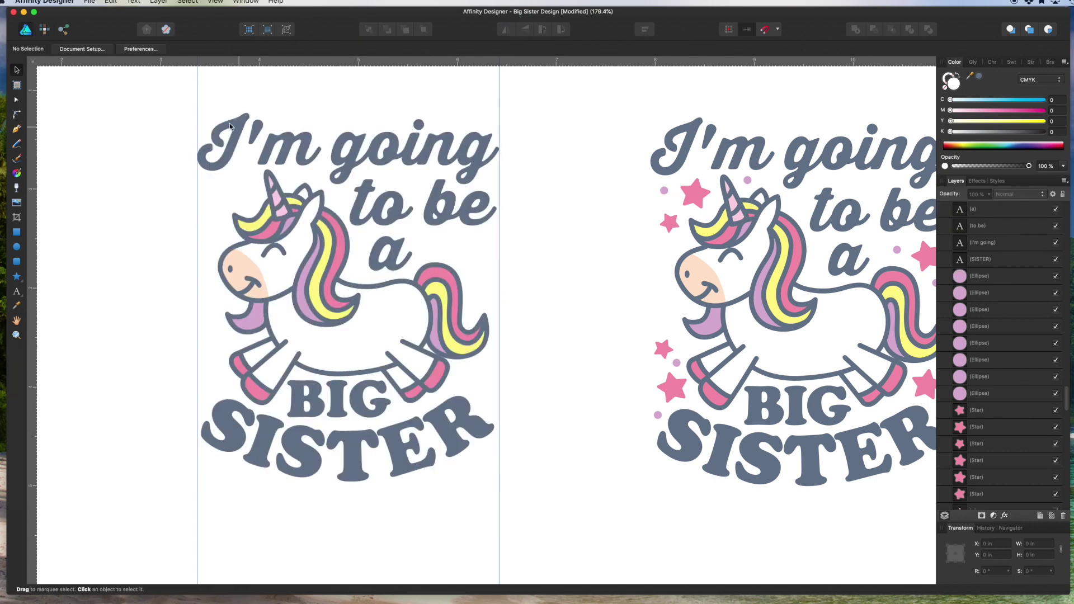
Step: Duplicate the loose yellow star and move the copy beside the new design, to about X 6.4 in, Y 2.27 in
scroll(485, 201, "down", 5)
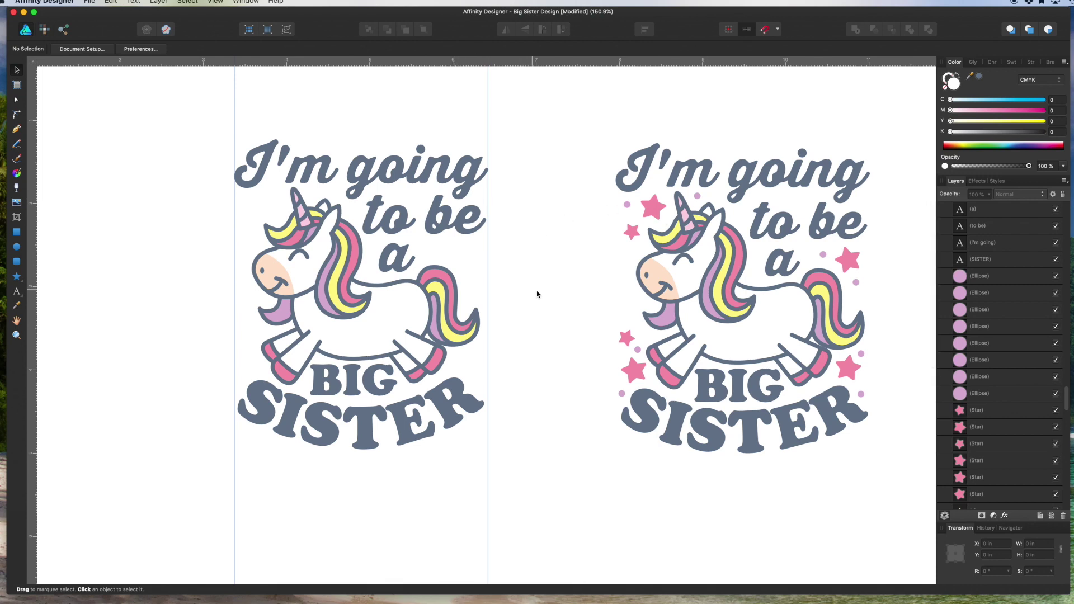
scroll(578, 253, "right", 15)
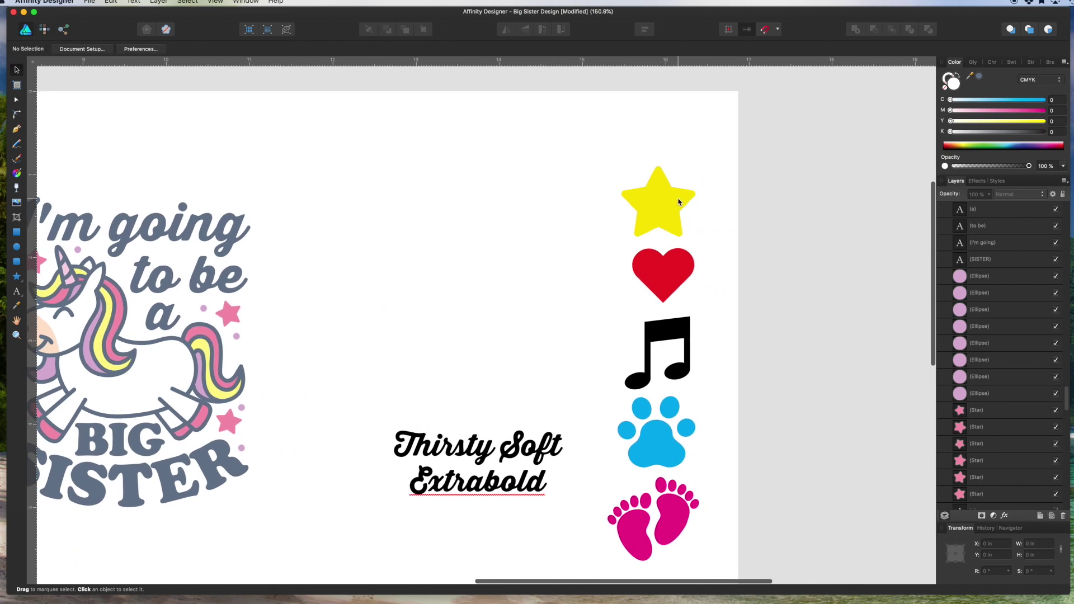
left_click(679, 201)
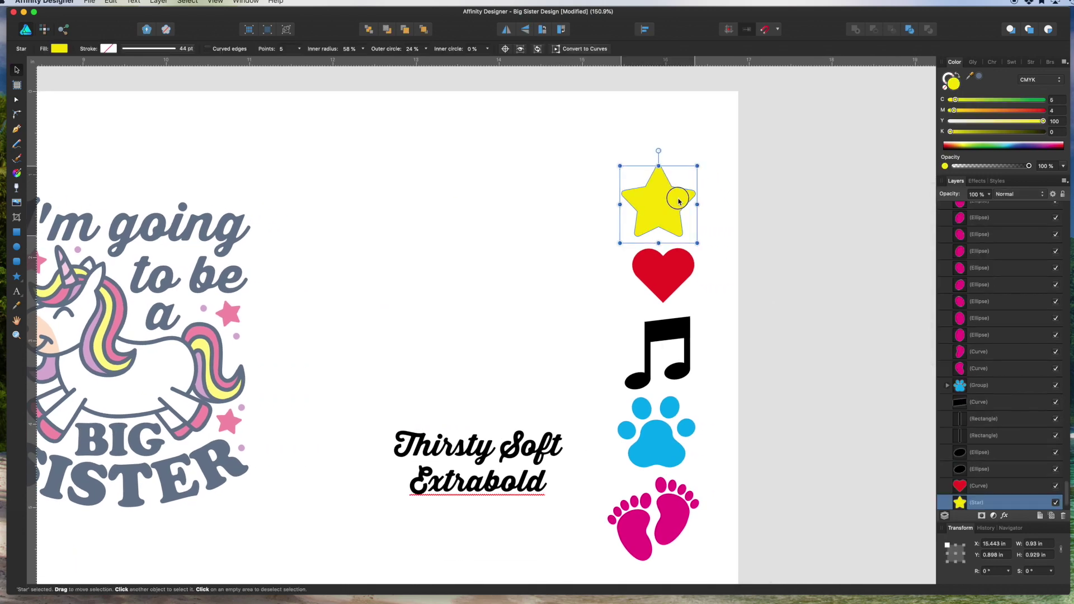
left_click_drag(678, 201, 512, 241)
scroll(513, 241, "left", 5)
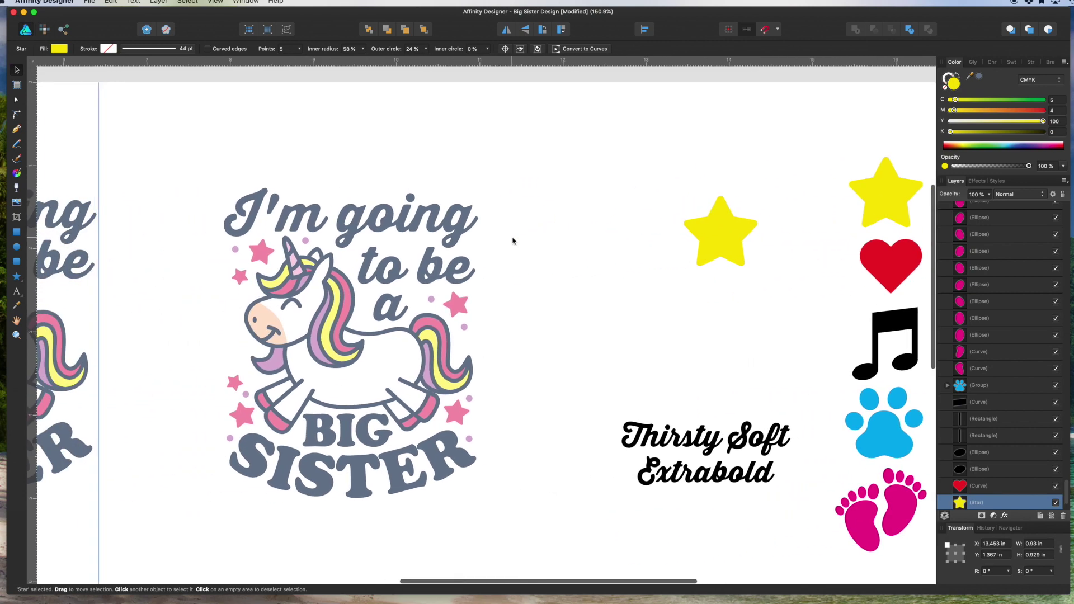
scroll(512, 240, "left", 2)
left_click_drag(847, 227, 244, 298)
scroll(261, 301, "left", 5)
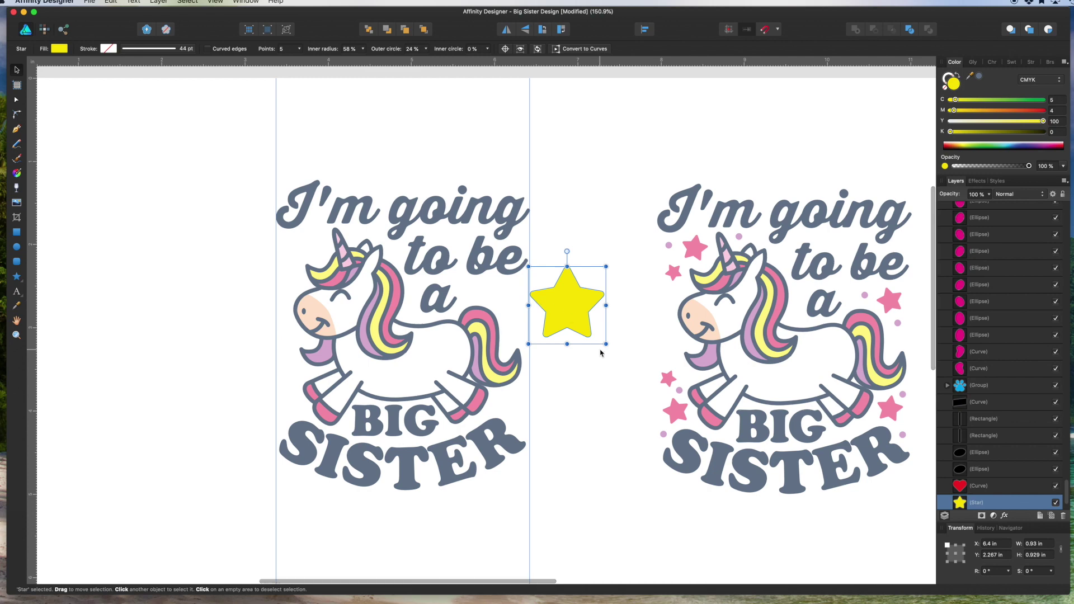
Step: Shrink the star copy proportionally to about 0.38 in and place it left of the unicorn's horn
mouse_move(605, 344)
left_mouse_down()
mouse_move(576, 316)
mouse_move(631, 368)
mouse_move(603, 339)
mouse_move(618, 296)
mouse_move(570, 329)
mouse_move(623, 321)
mouse_move(577, 311)
mouse_move(613, 307)
mouse_move(599, 335)
left_mouse_up()
key("super+z")
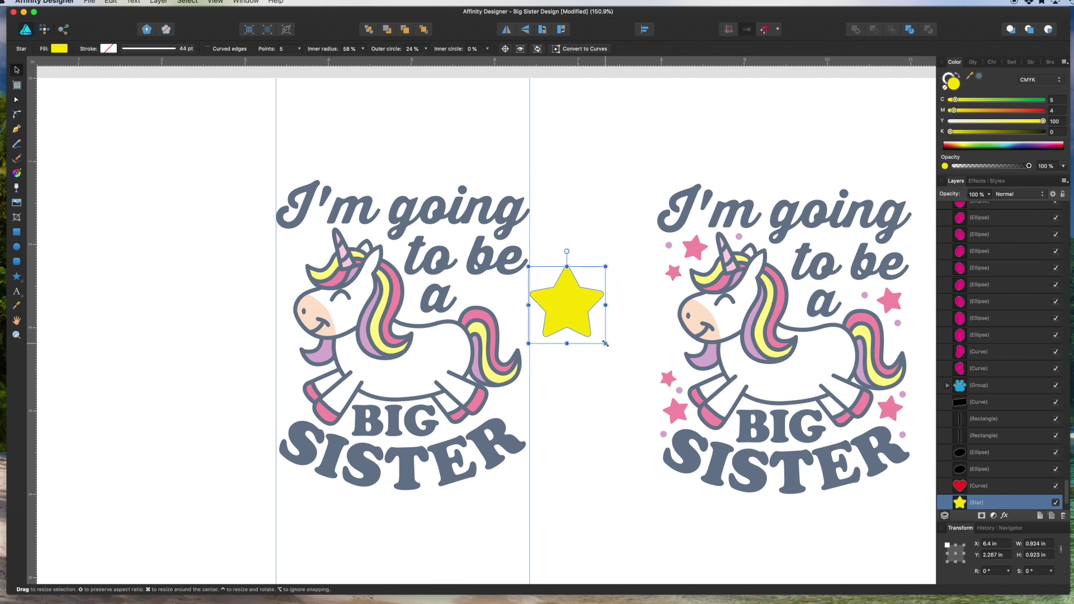
left_click_drag(606, 343, 308, 248)
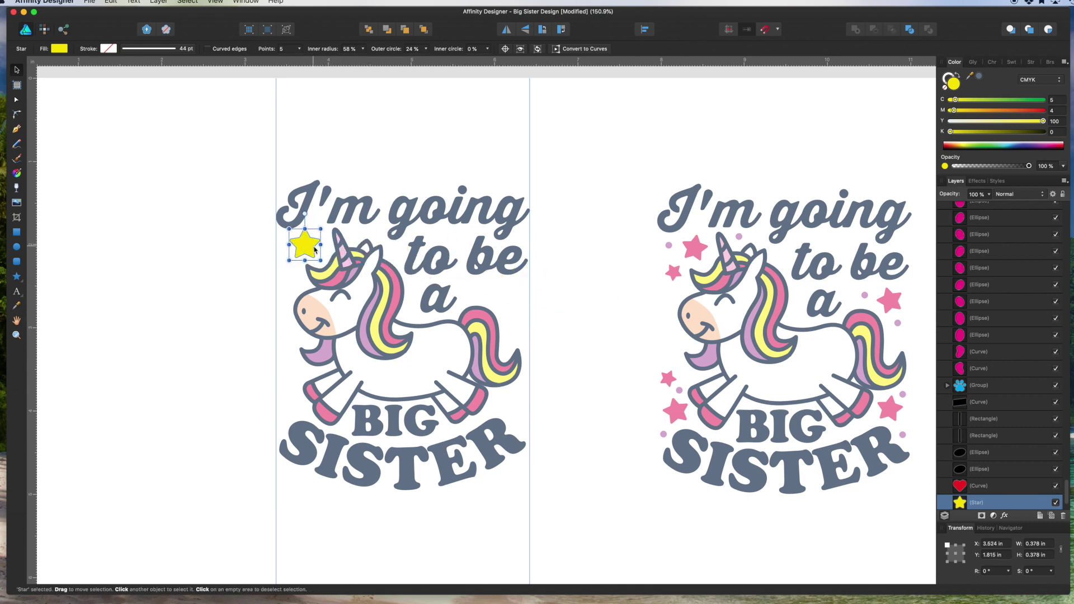
Step: Place five resized and rotated star copies around the unicorn, three on its left and two on its right, and select the star beside the horn
left_click_drag(323, 264, 502, 295)
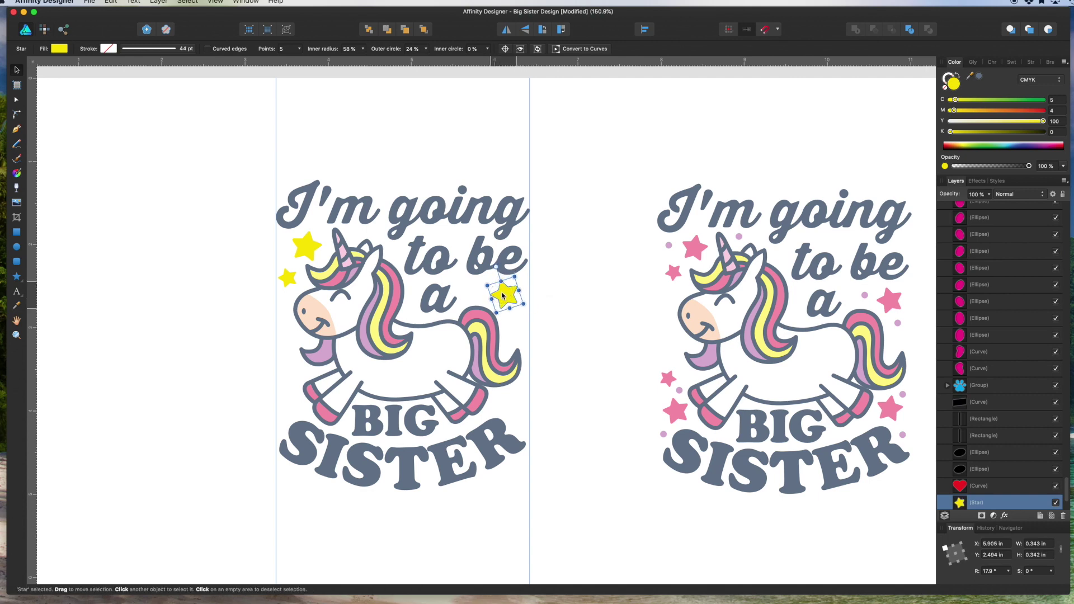
left_click_drag(502, 295, 504, 403)
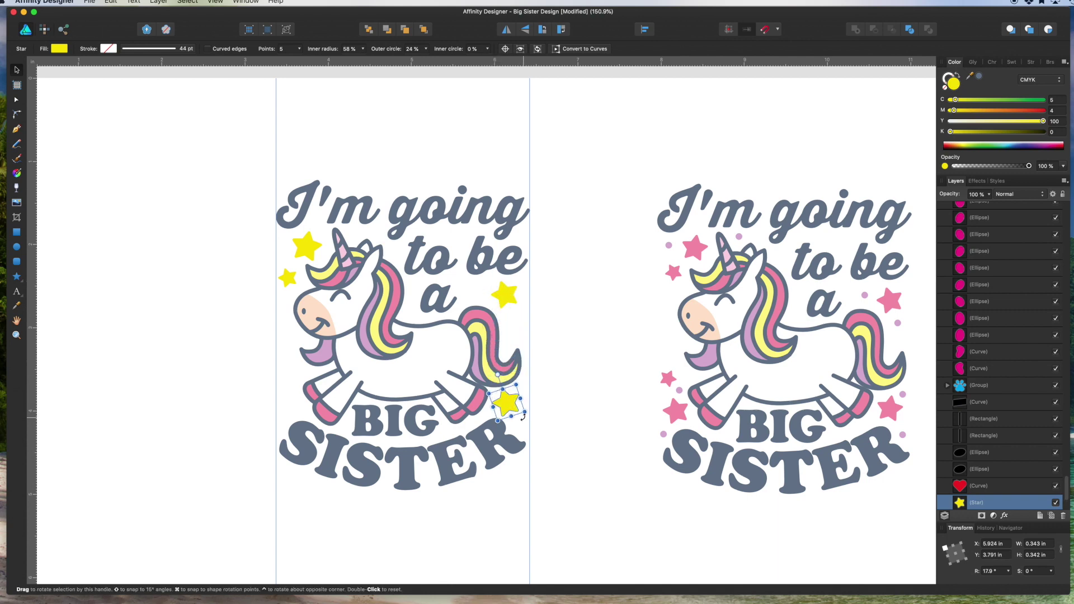
left_click_drag(527, 416, 288, 370)
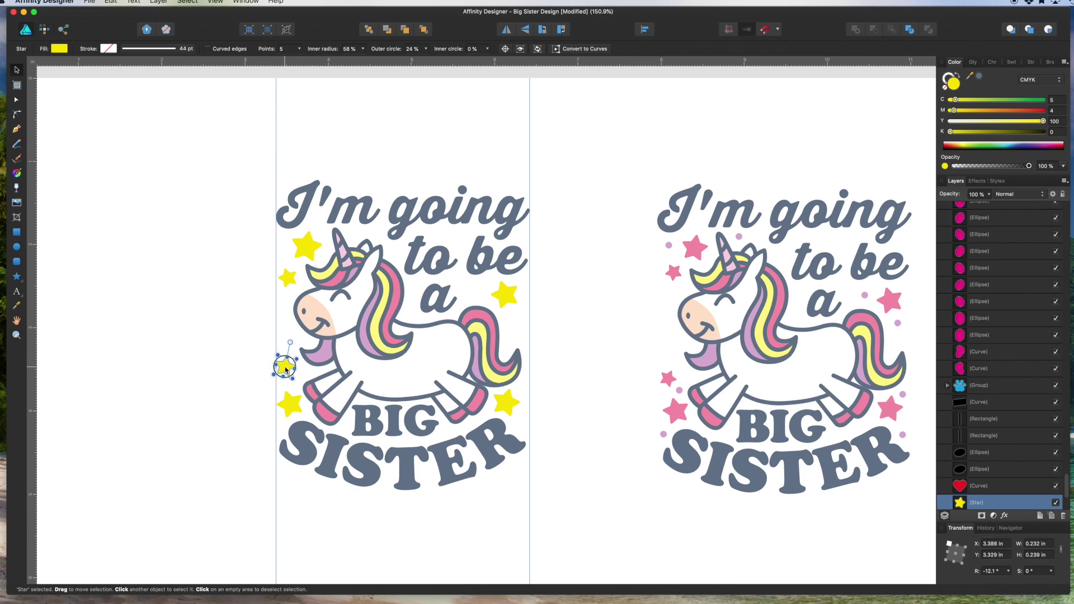
left_click_drag(285, 369, 285, 370)
left_click(313, 249)
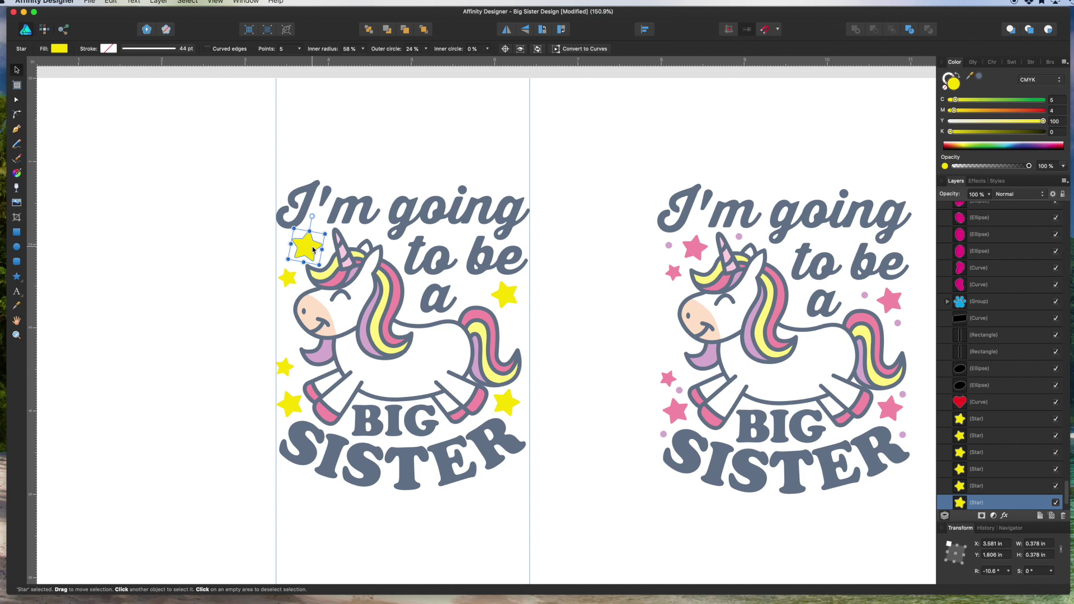
Step: Select all six yellow stars around the new unicorn and fill them with the pink sampled from its mane
left_click(294, 276, "shift")
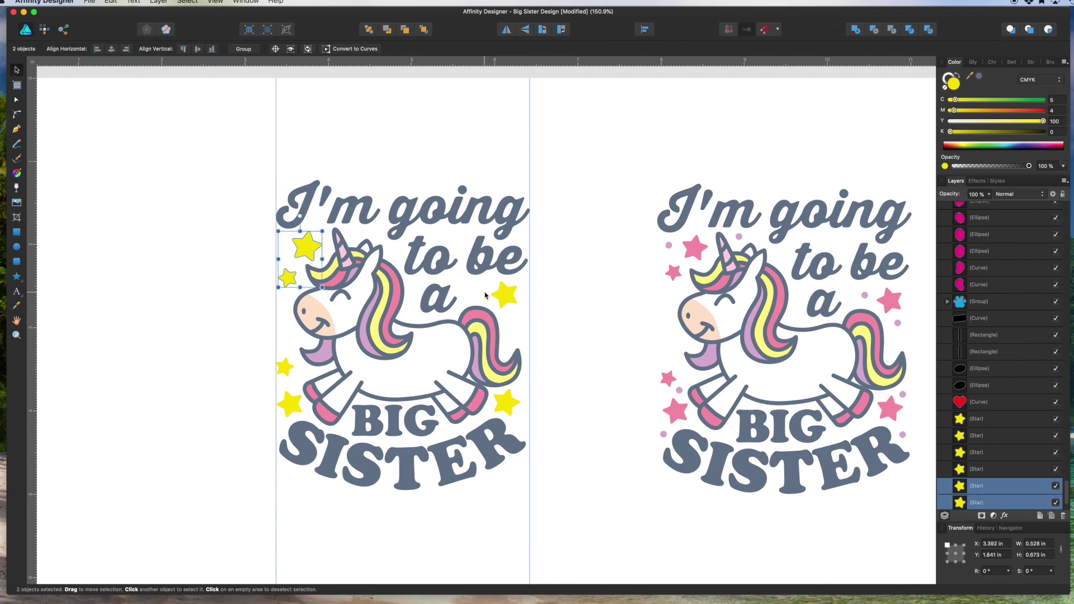
left_click(503, 297, "shift")
left_click(506, 403, "shift")
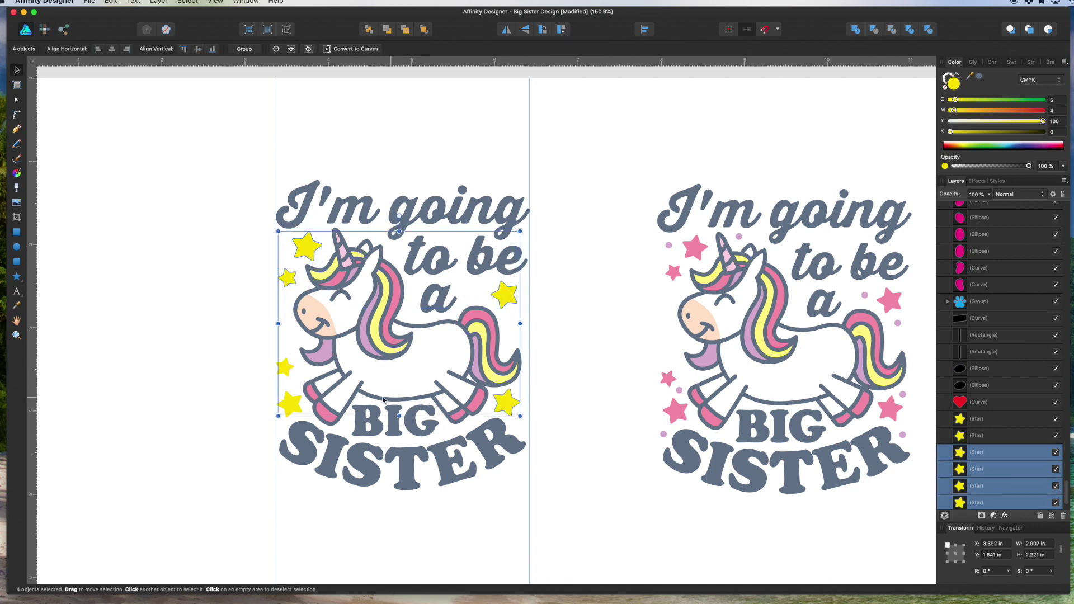
left_click(288, 371, "shift")
left_click(291, 402, "shift")
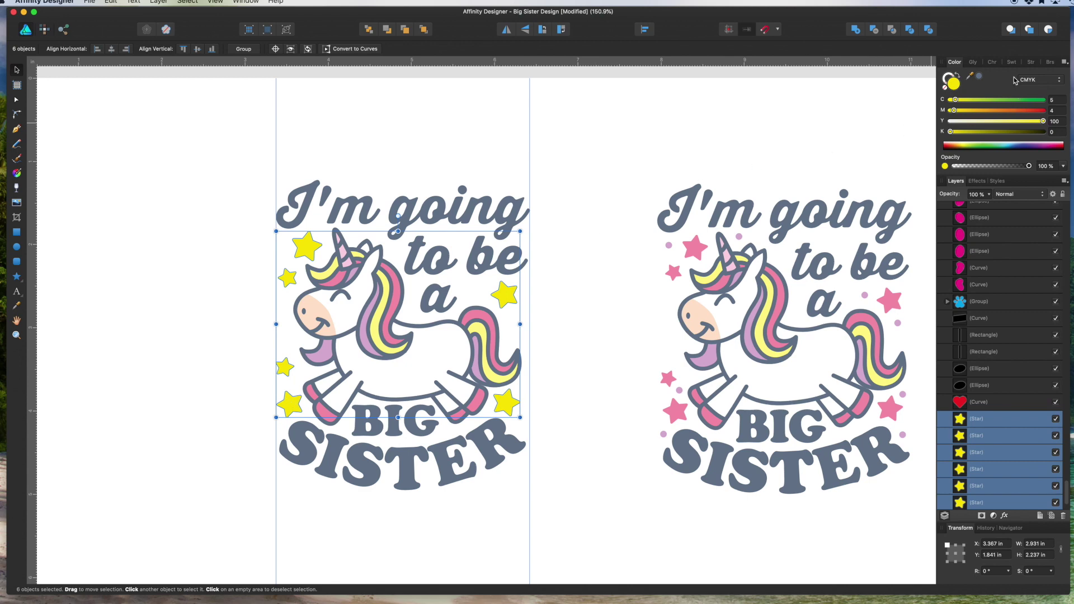
left_click_drag(980, 78, 399, 288)
left_click(979, 76)
left_click(599, 271)
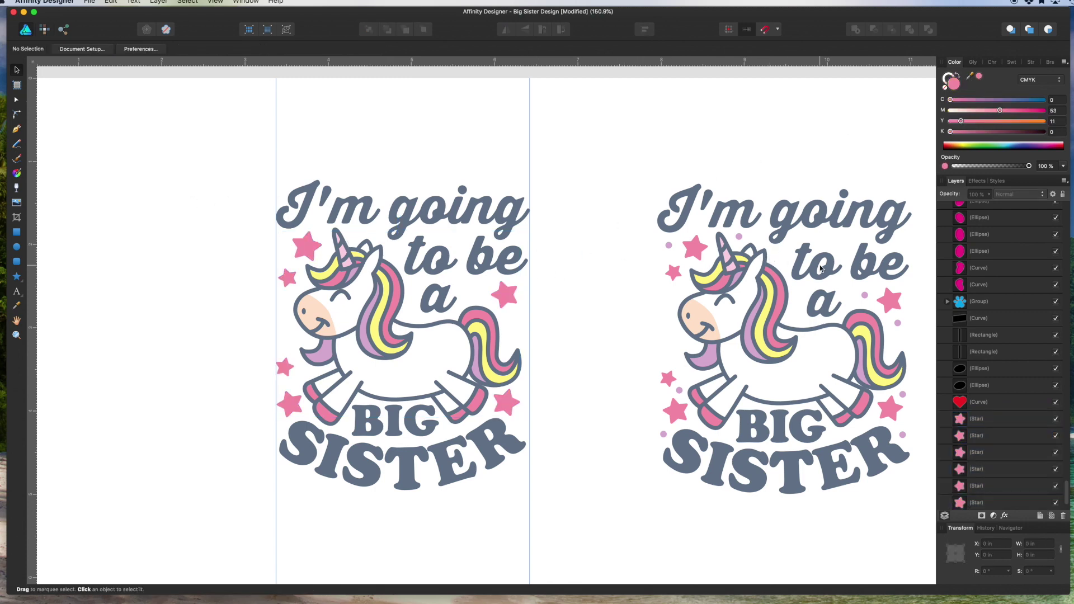
Step: Draw a circle about 0.081 in wide beside the star near "a" and place seven copies among the stars, matching the original design
left_click(17, 247)
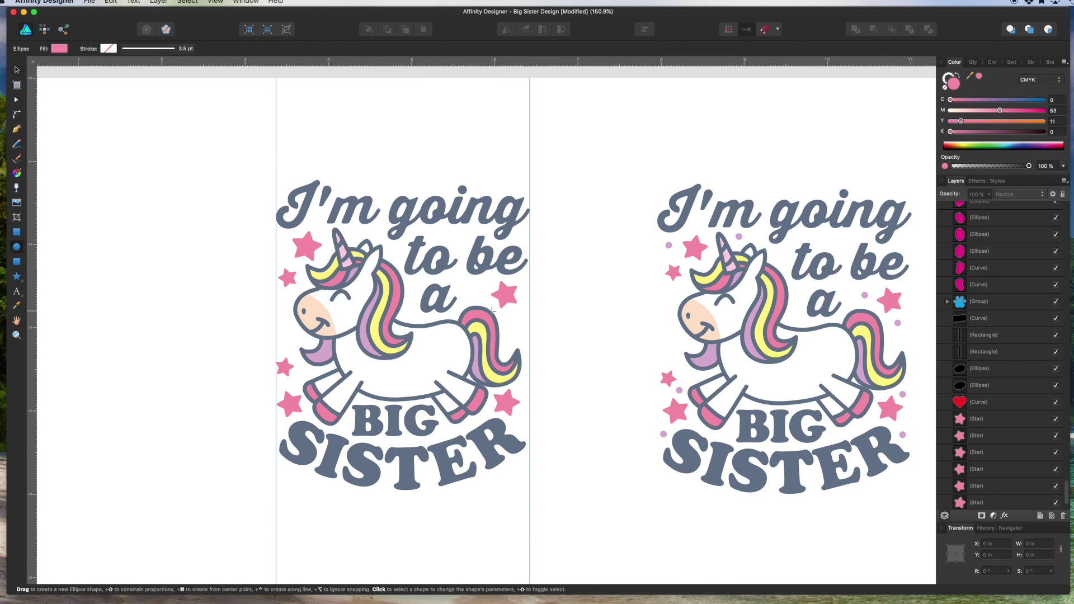
left_click_drag(477, 286, 482, 292)
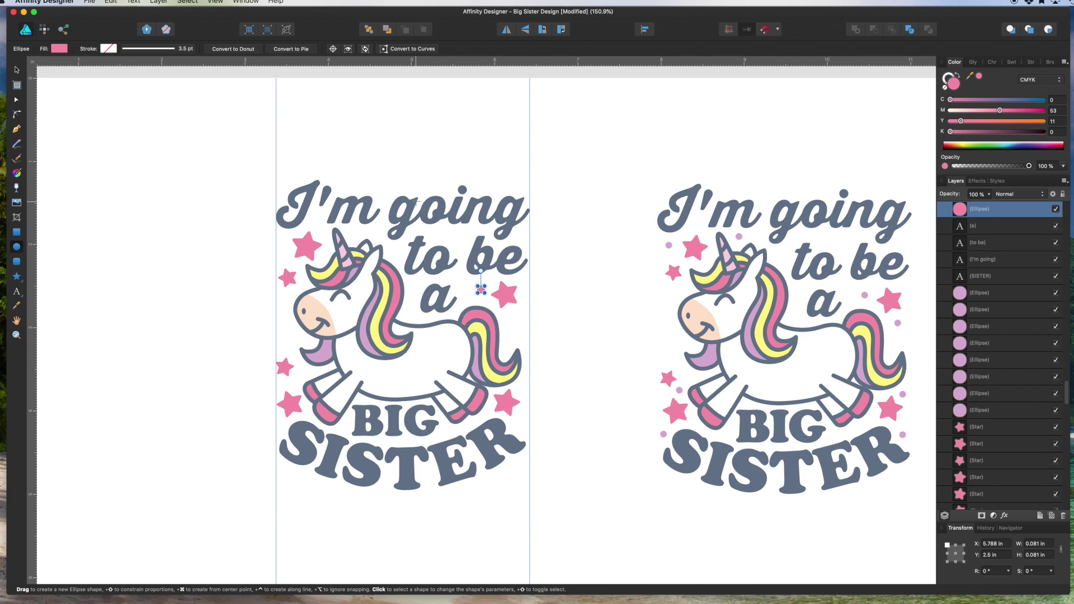
left_click(18, 71)
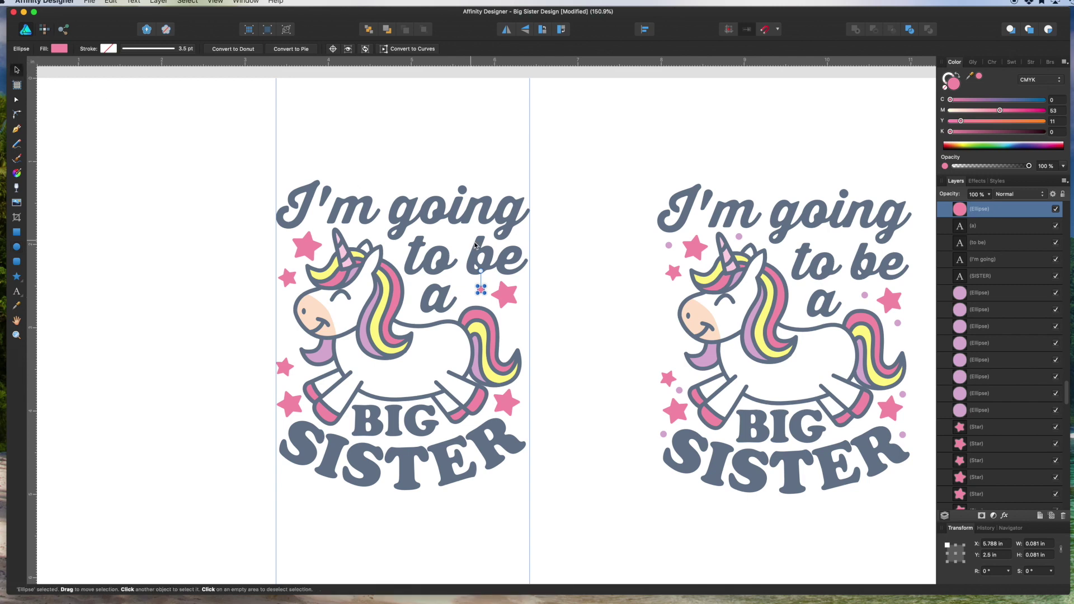
left_click(596, 290)
left_click_drag(484, 291, 513, 320)
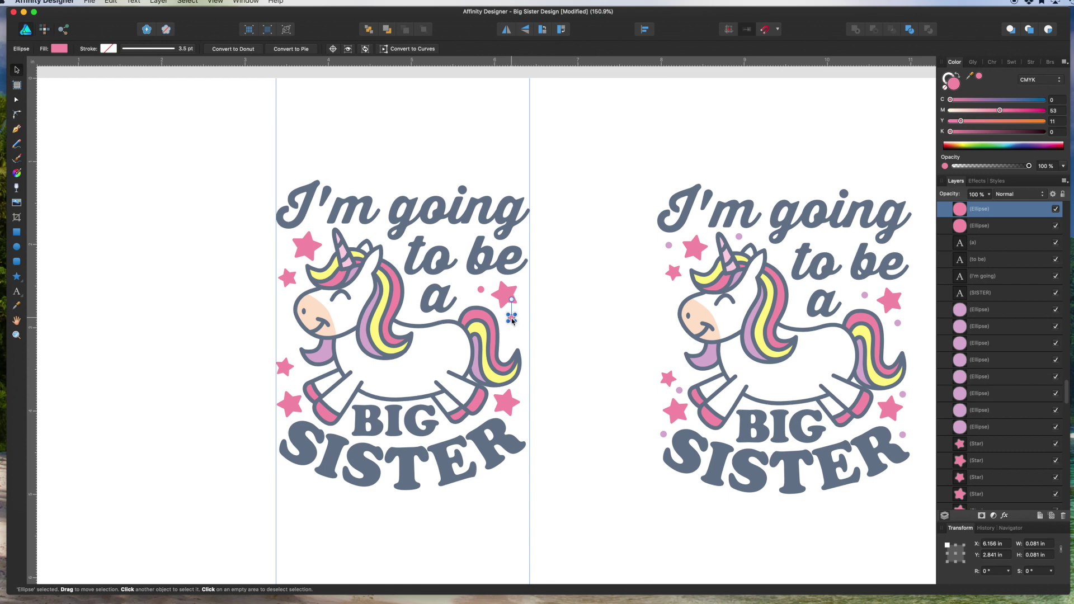
left_click_drag(511, 320, 353, 234)
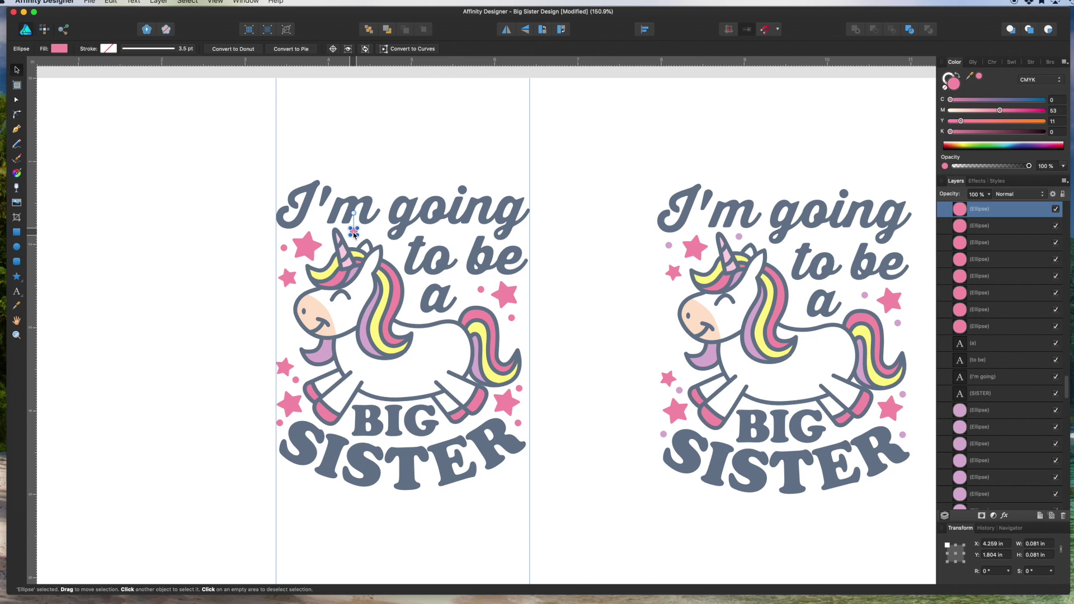
Step: Select all eight small circles around the new unicorn and fill them with the light purple sampled from its mane
left_click(286, 249, "shift")
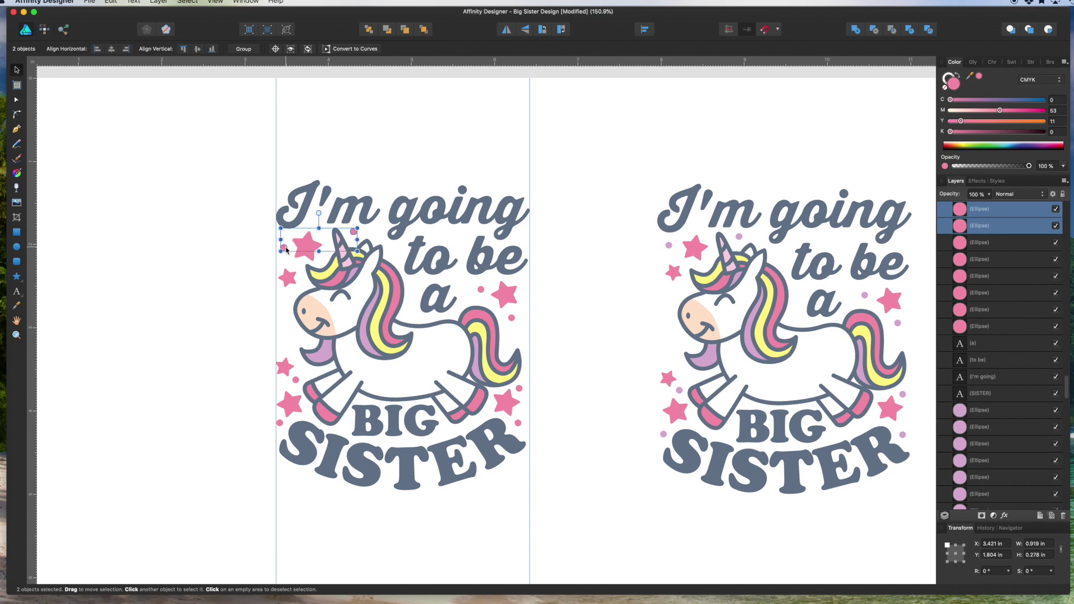
left_click(297, 381, "shift")
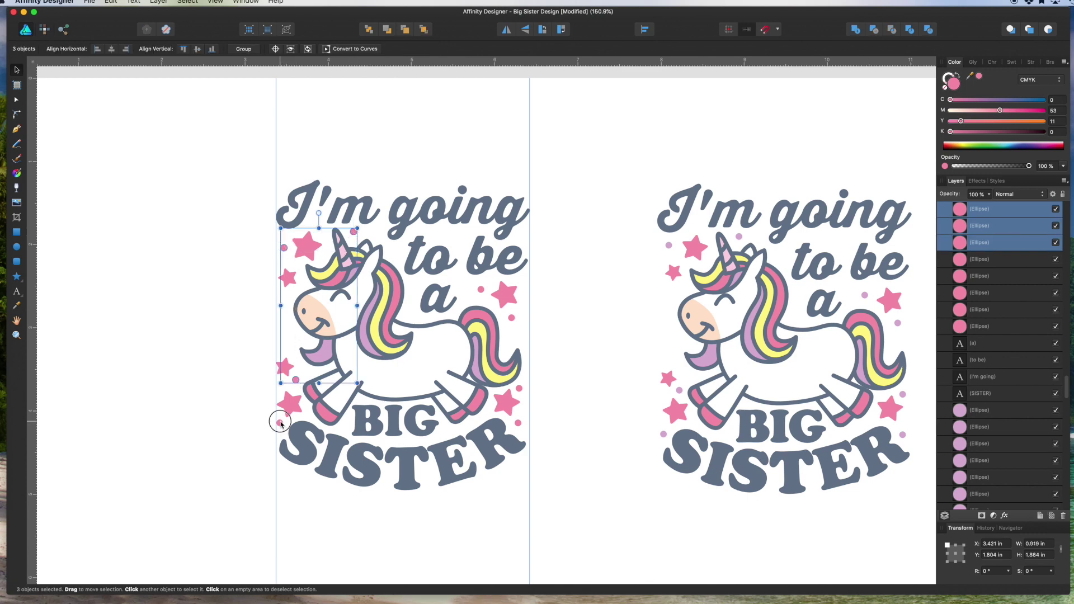
left_click(280, 422, "shift")
left_click(518, 423, "shift")
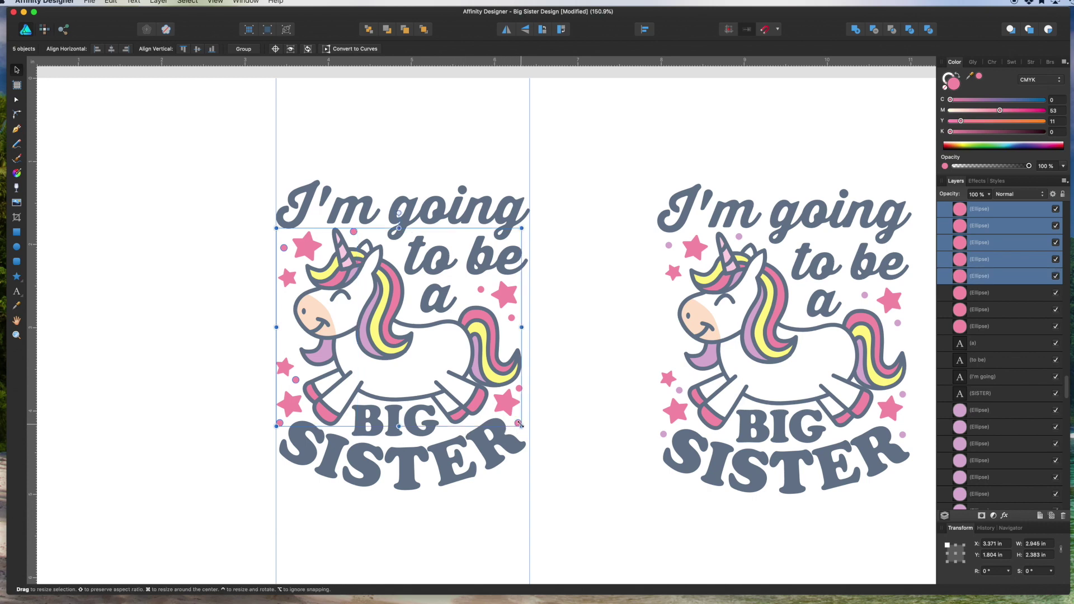
left_click(519, 388, "shift")
left_click(512, 318, "shift")
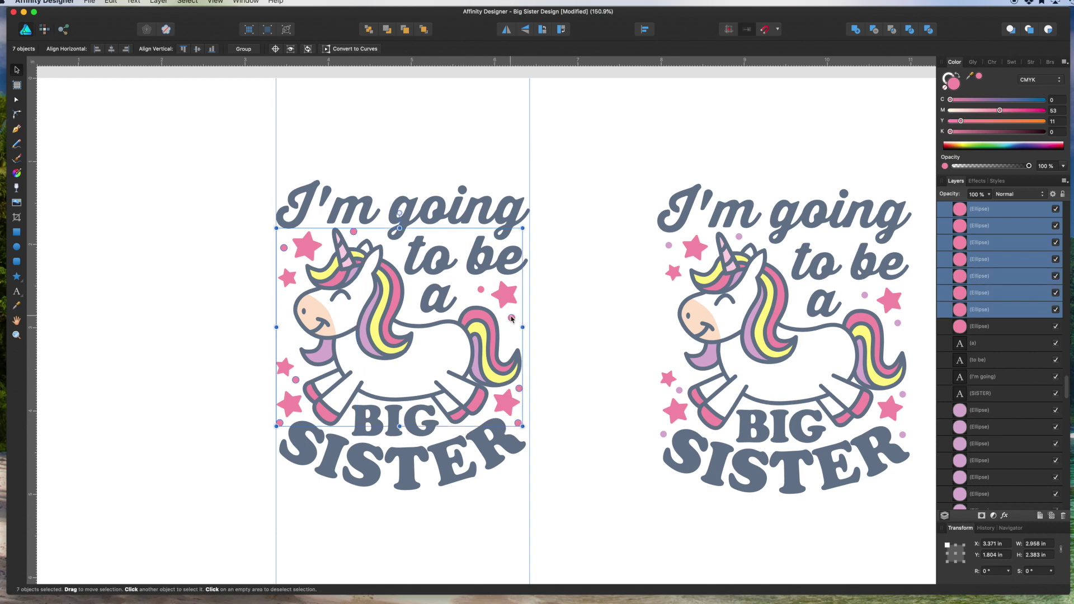
left_click(481, 290, "shift")
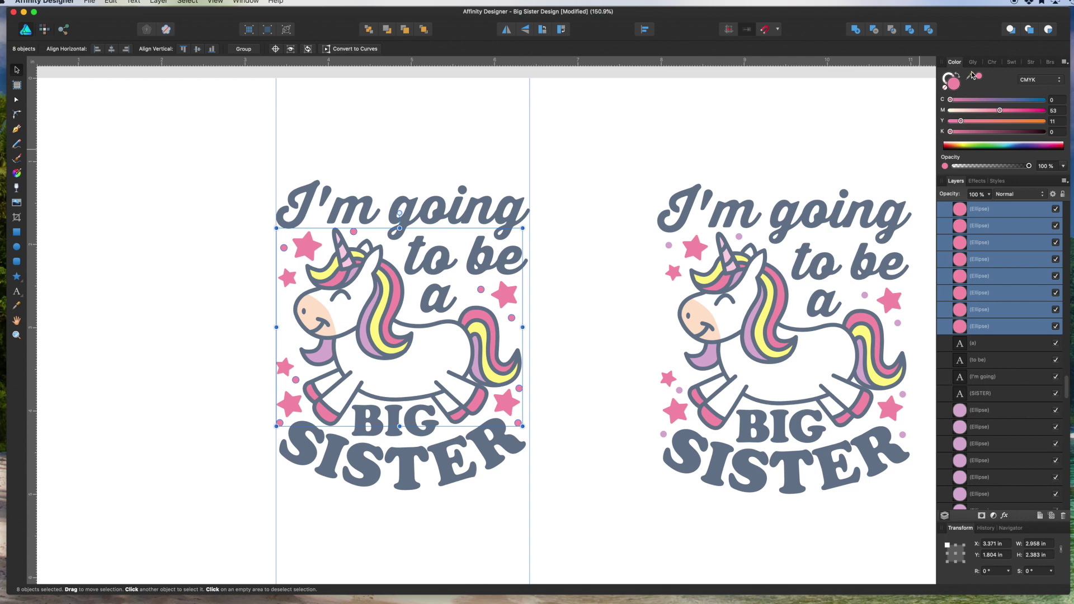
left_click_drag(979, 78, 363, 331)
left_click(979, 77)
left_click(572, 227)
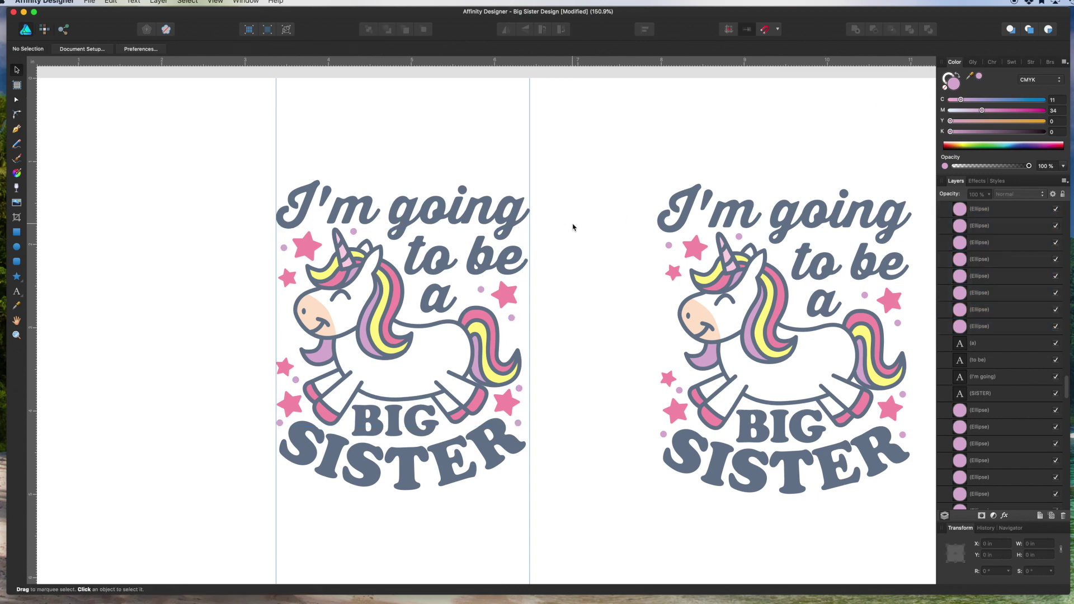
Step: Remove both vertical guides bordering the new design
left_click_drag(275, 141, 34, 137)
left_click_drag(529, 167, 34, 174)
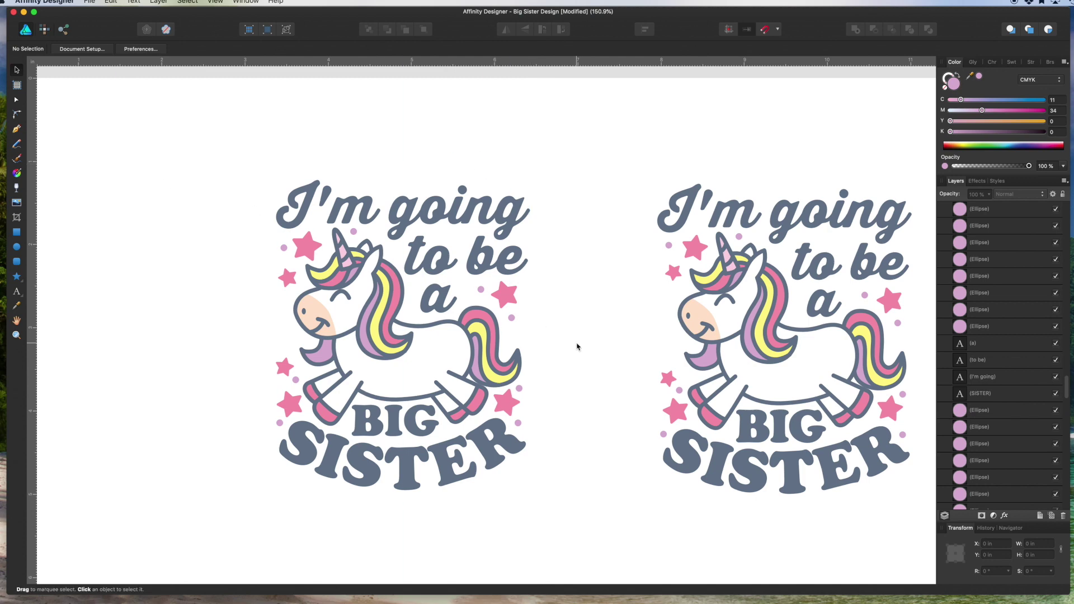
Step: Compare the finished recreation side by side with the original design across the artboard
scroll(577, 347, "down", 4)
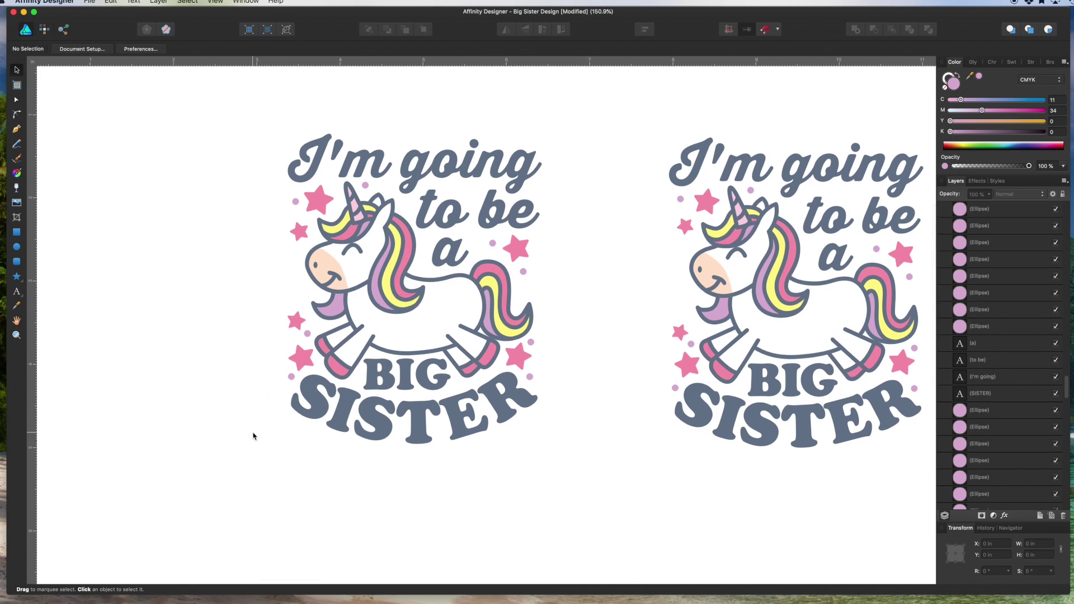
scroll(261, 432, "up", 2)
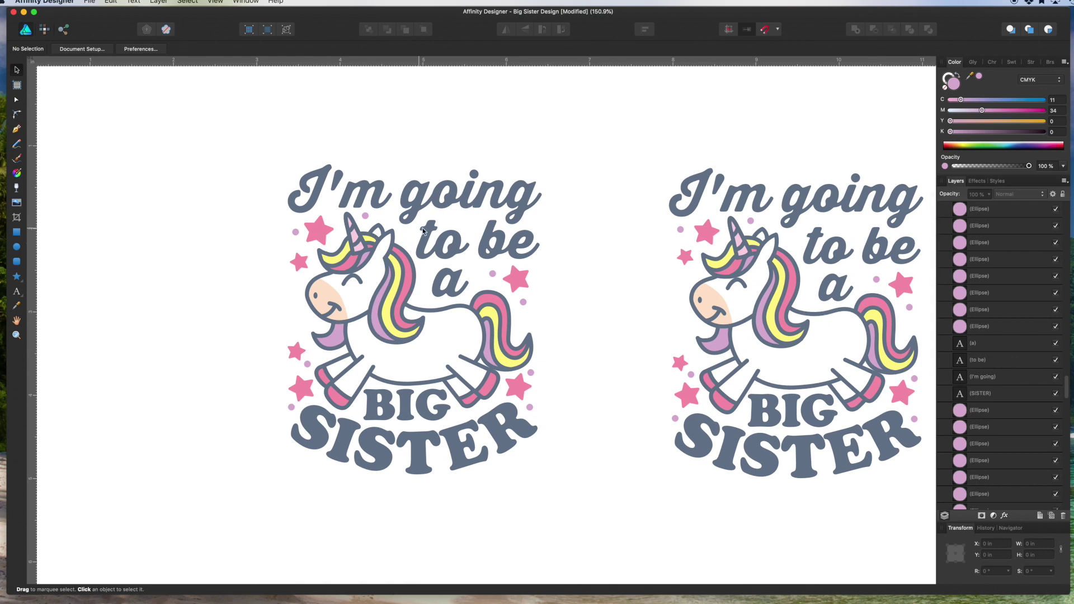
scroll(466, 311, "left", 3)
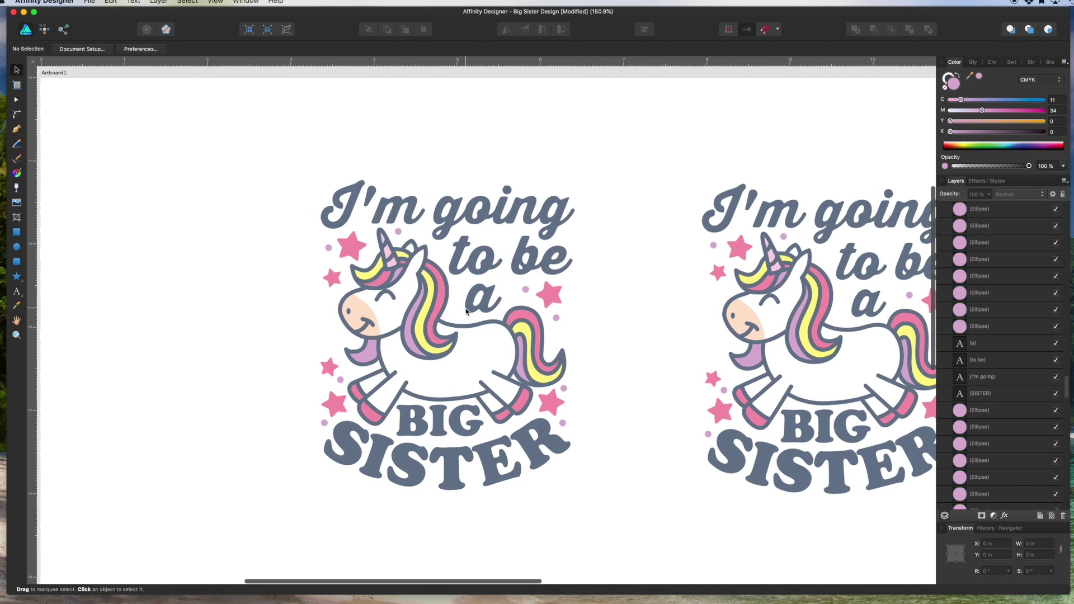
scroll(466, 312, "down", 2)
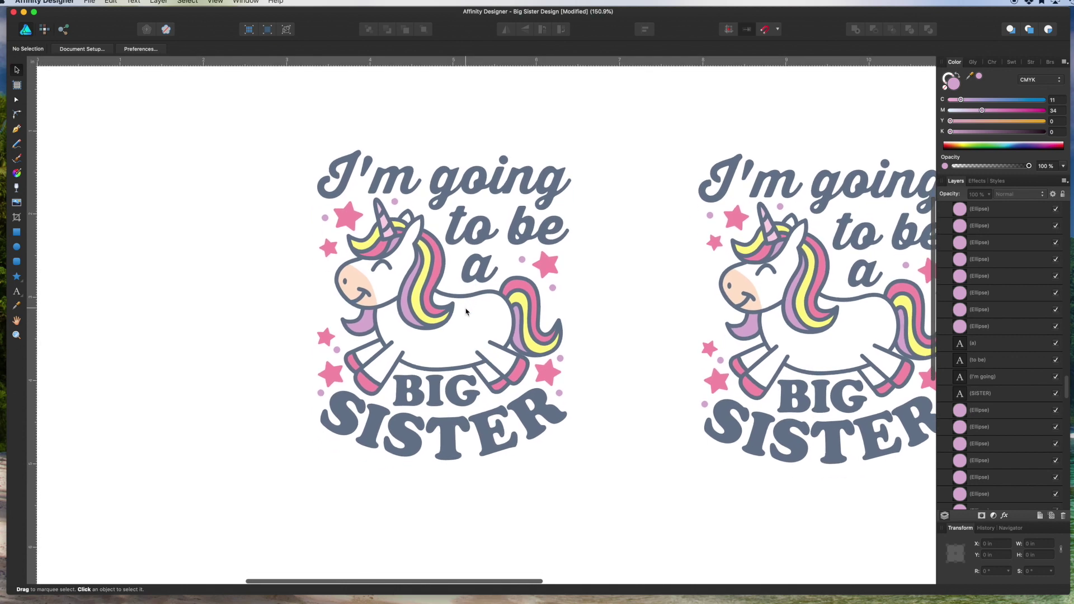
scroll(466, 311, "right", 2)
scroll(466, 312, "up", 1)
scroll(466, 311, "down", 3)
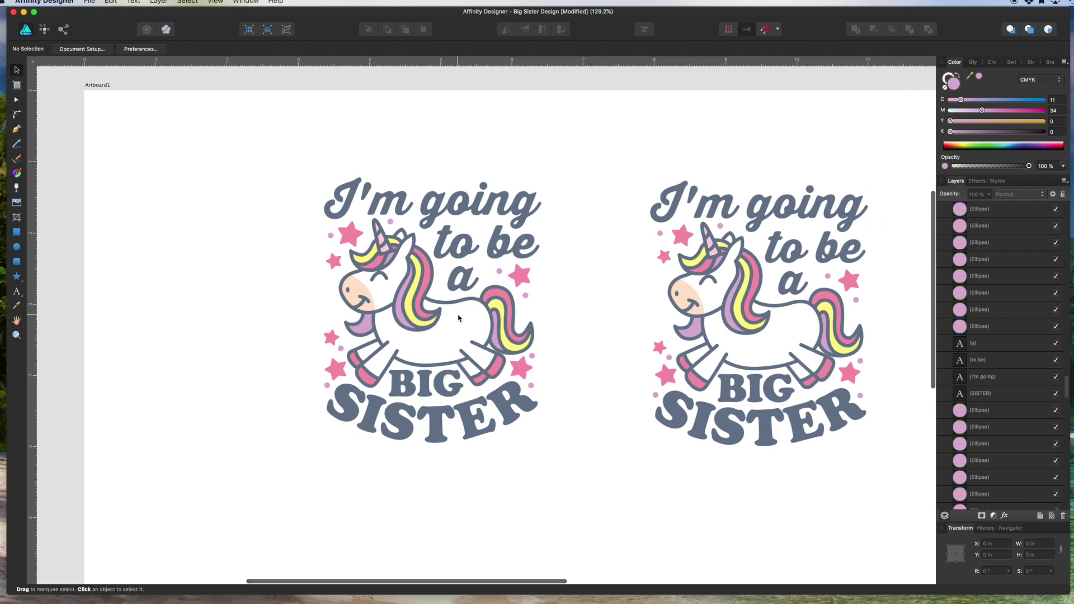
scroll(462, 313, "down", 4)
scroll(458, 318, "up", 3)
scroll(458, 318, "left", 3)
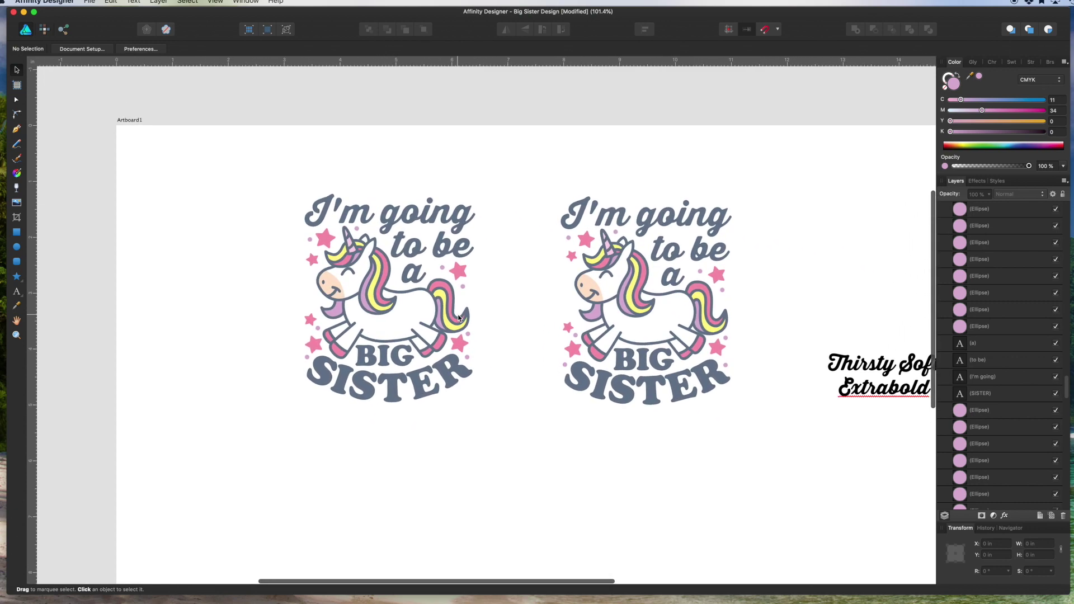